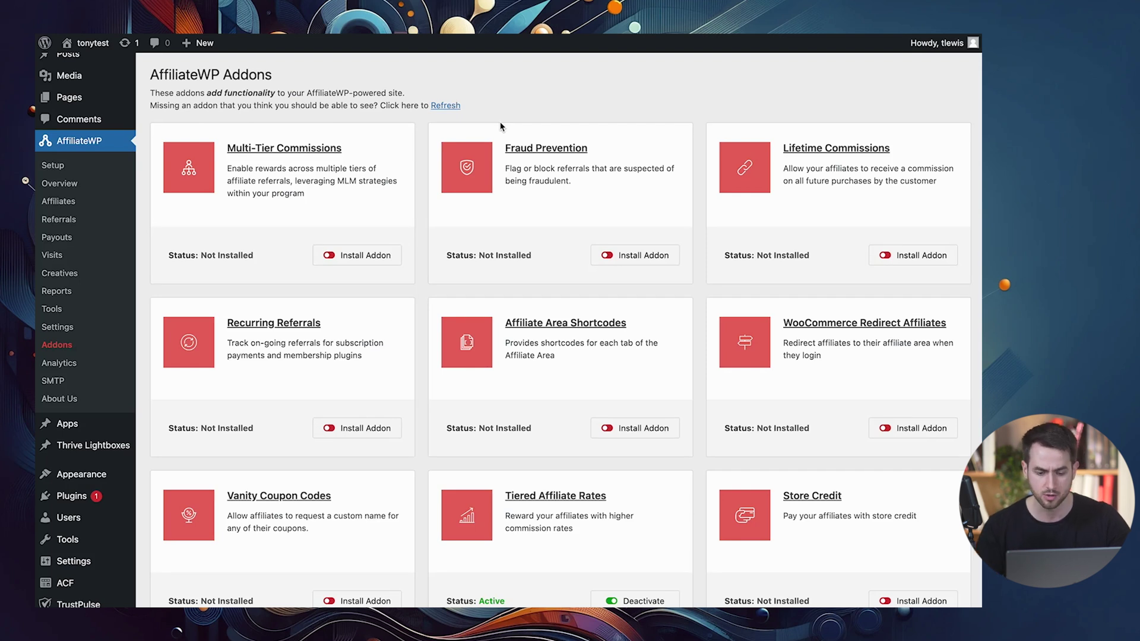
# Browse the Addons list for Affiliate Portal, then view the front-end Affiliate Area's referral URL
pyautogui.scroll(-2, 500, 126)
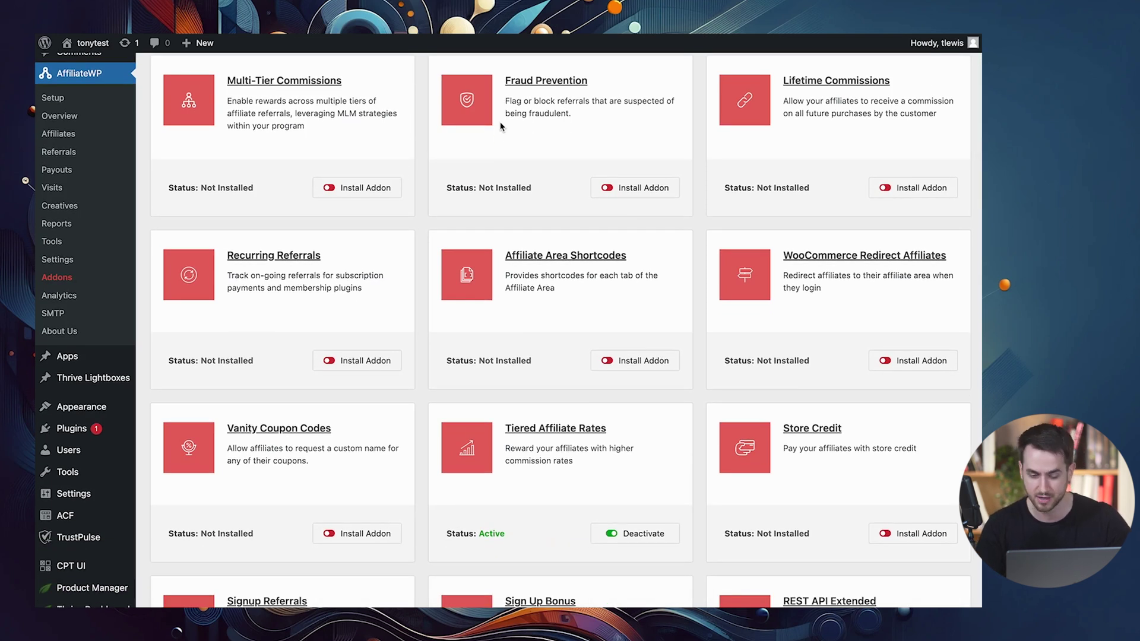
pyautogui.scroll(3, 500, 127)
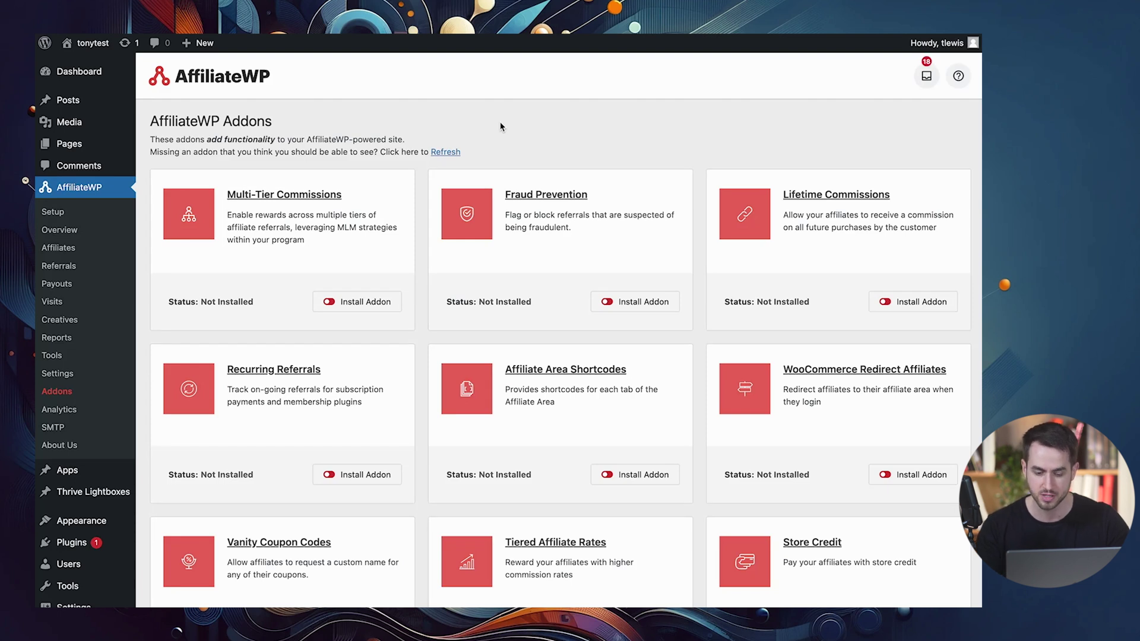
pyautogui.scroll(-2, 500, 126)
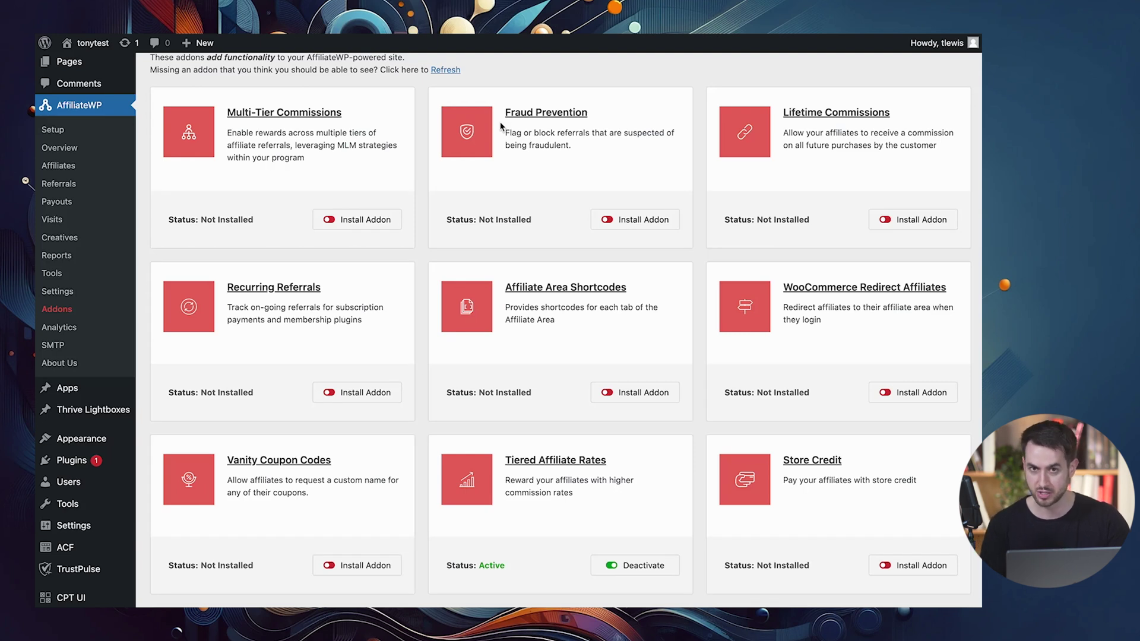
pyautogui.scroll(-10, 392, 358)
pyautogui.scroll(3, 516, 247)
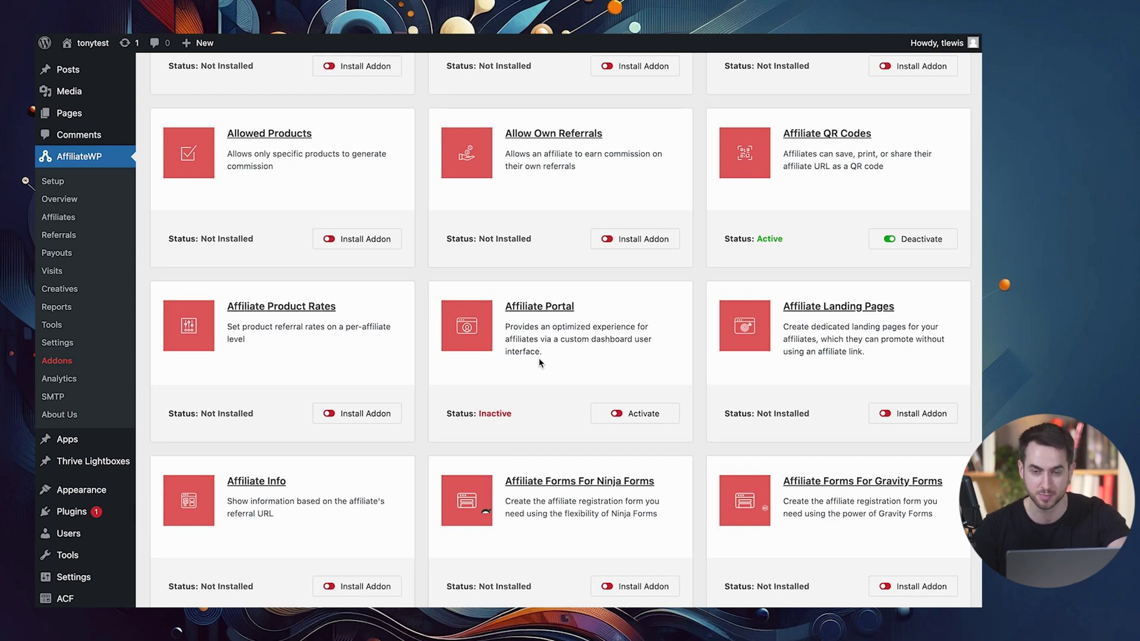
pyautogui.scroll(2, 547, 241)
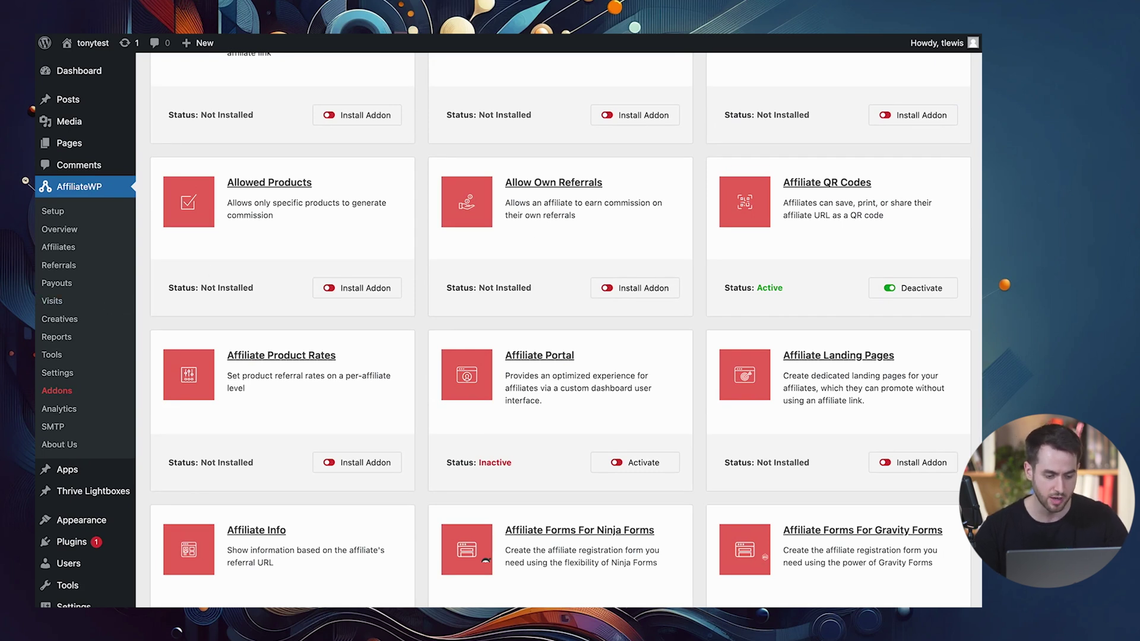
pyautogui.hotkey('ctrl', 'Tab')
pyautogui.scroll(-2, 372, 296)
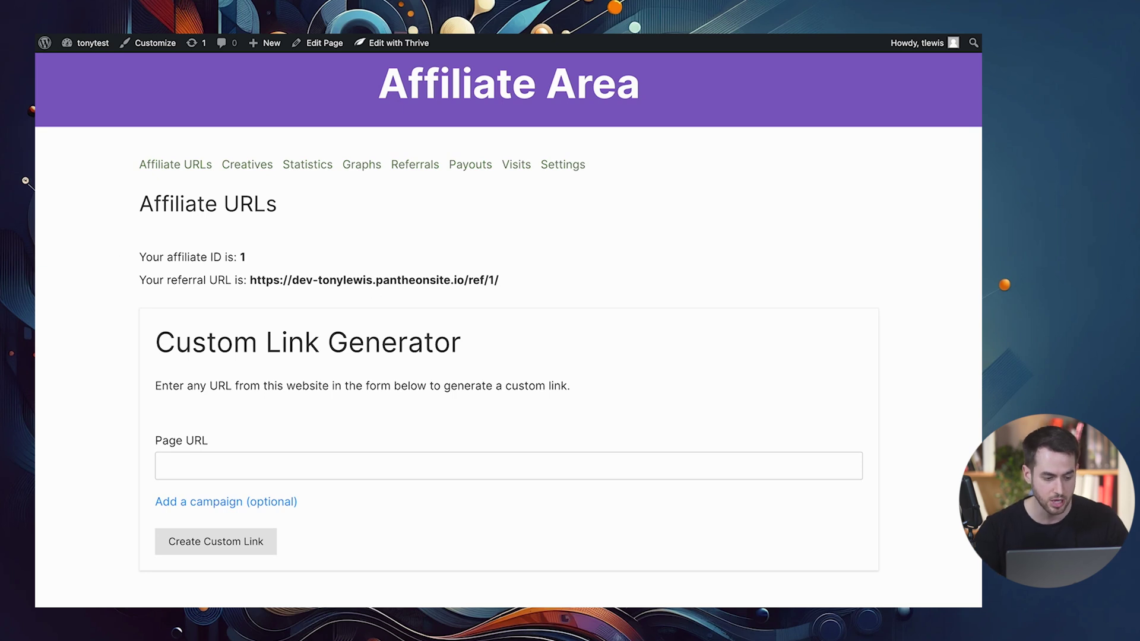
# Return to the Affiliate Area and view its Statistics: zero referrals and a 20% commission rate
pyautogui.hotkey('alt', 'Left')
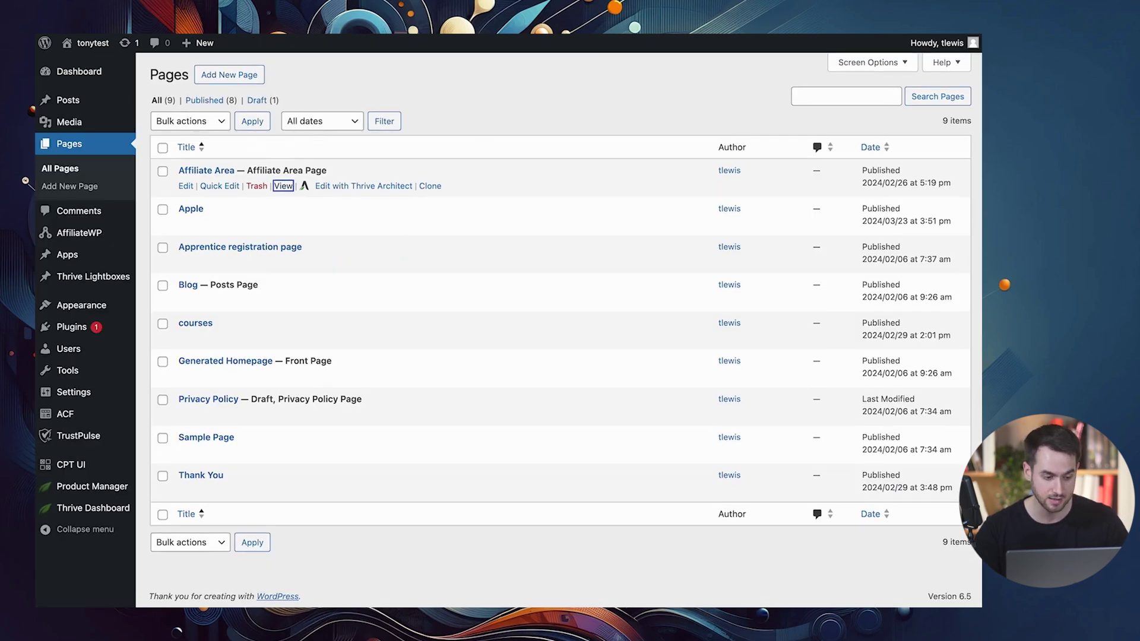
pyautogui.hotkey('alt', 'Right')
pyautogui.scroll(-1, 221, 311)
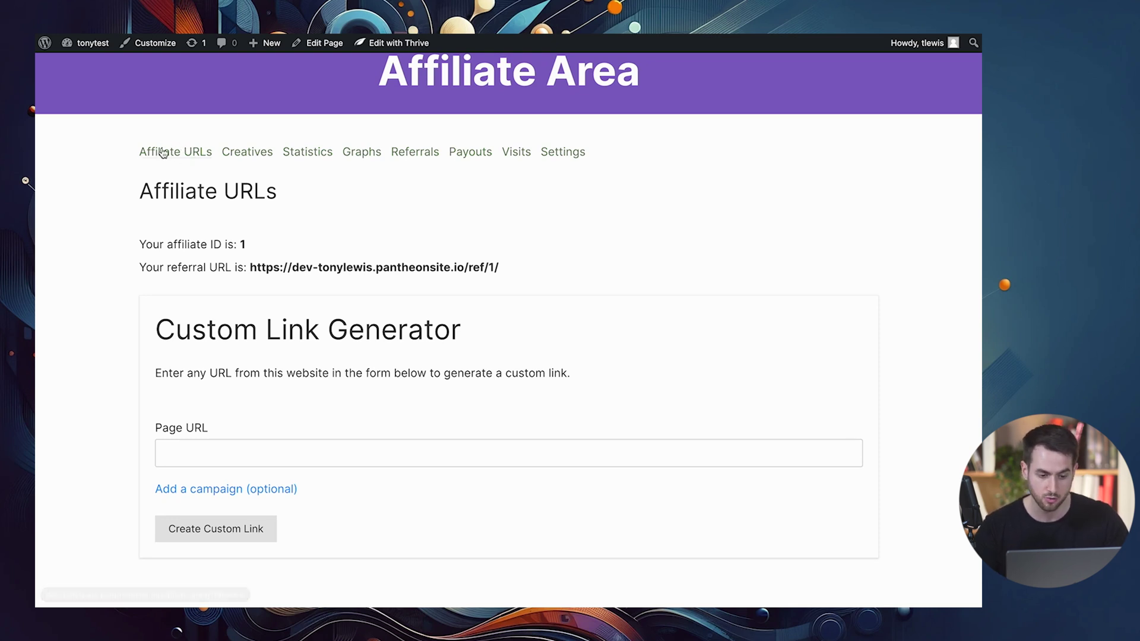
pyautogui.click(313, 153)
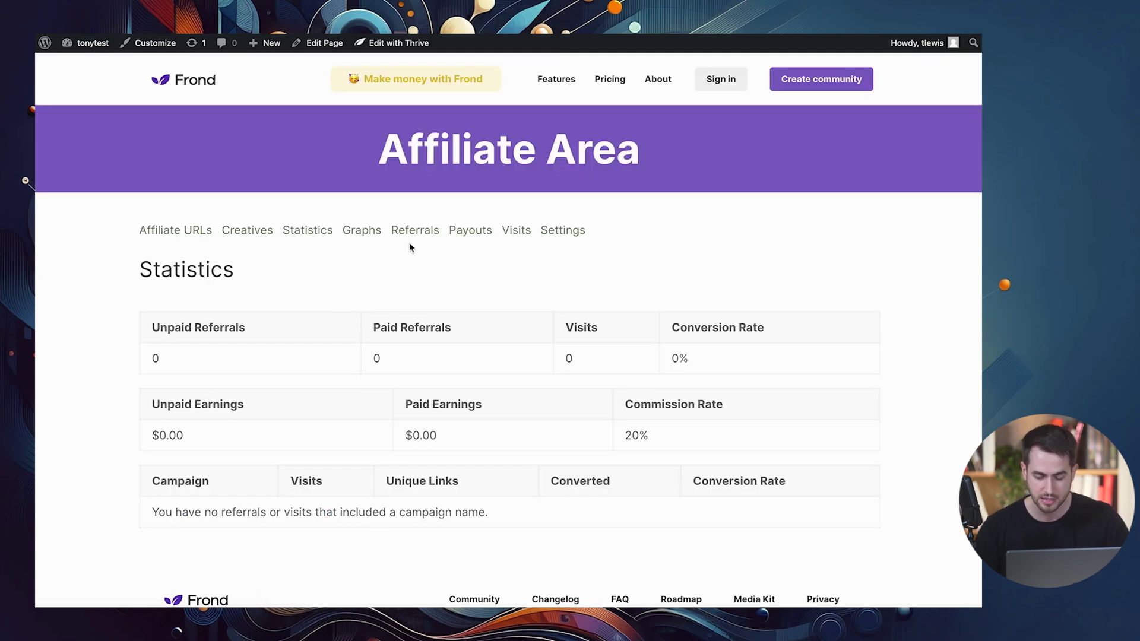
pyautogui.scroll(-1, 408, 243)
pyautogui.scroll(1, 408, 242)
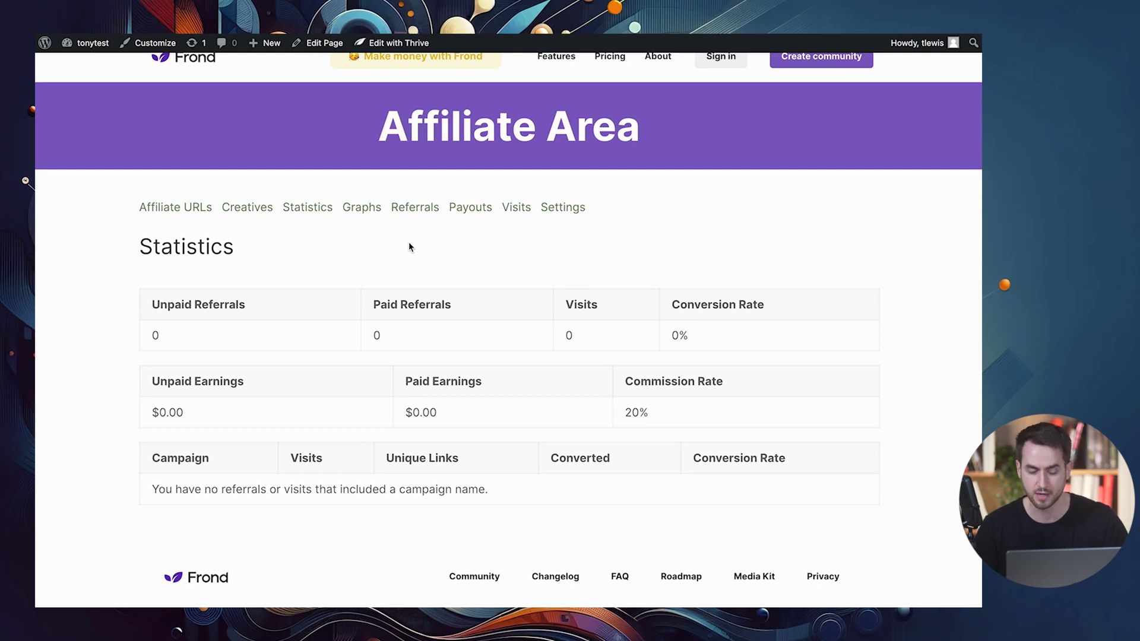
# Activate the Affiliate Portal addon and reload the Affiliate Area to show the new dashboard
pyautogui.hotkey('ctrl', 'Tab')
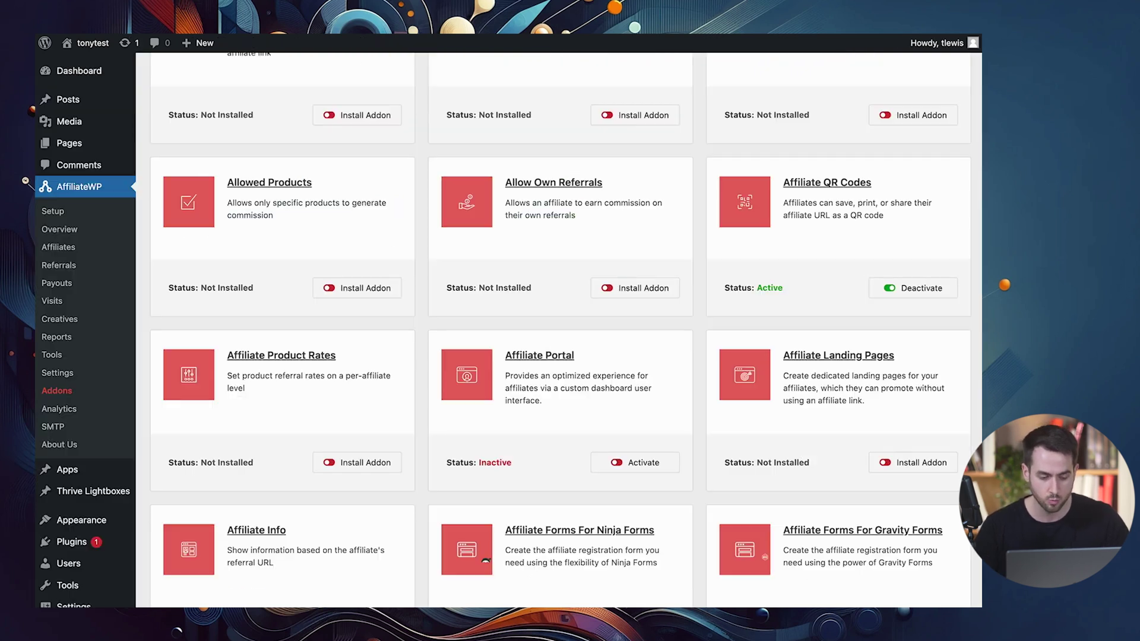
pyautogui.scroll(-2, 647, 385)
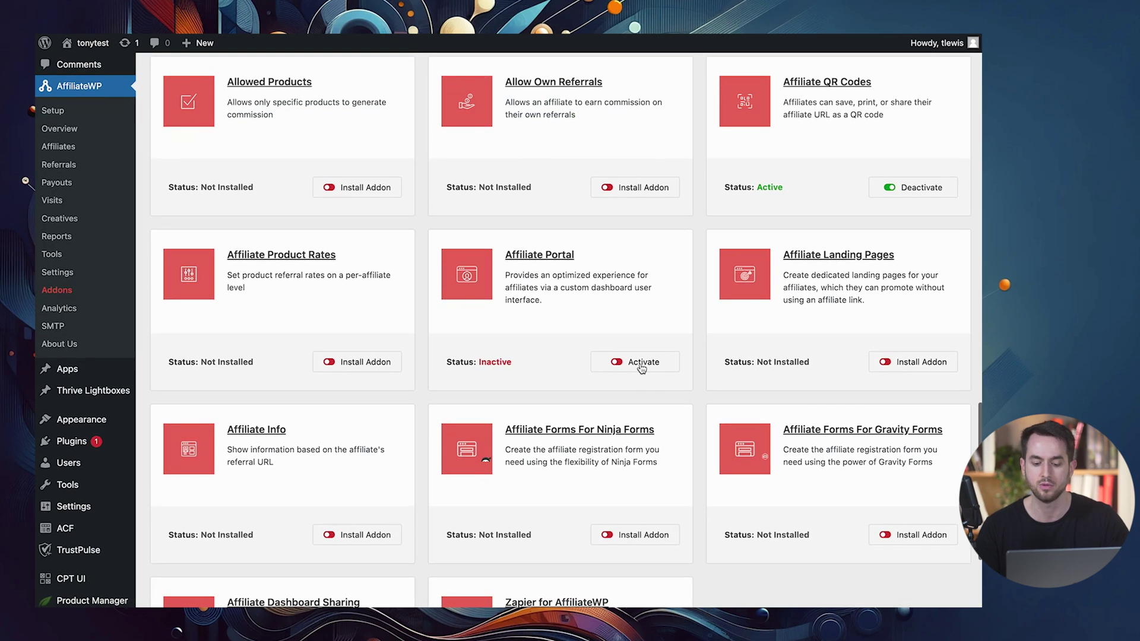
pyautogui.hotkey('ctrl', 'Tab')
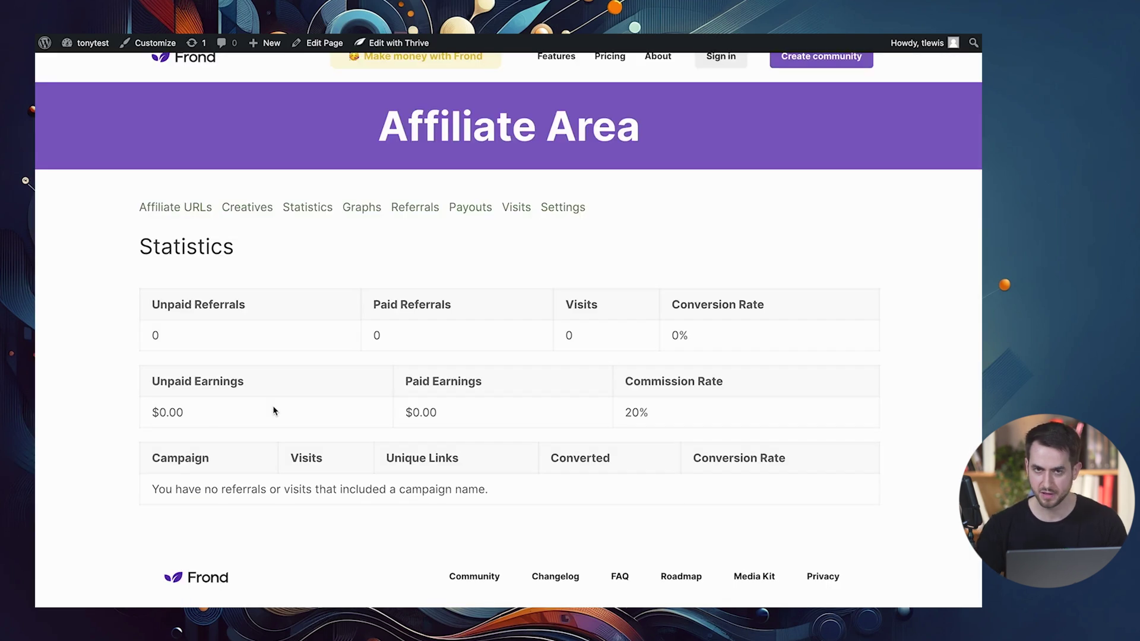
pyautogui.scroll(-1, 400, 265)
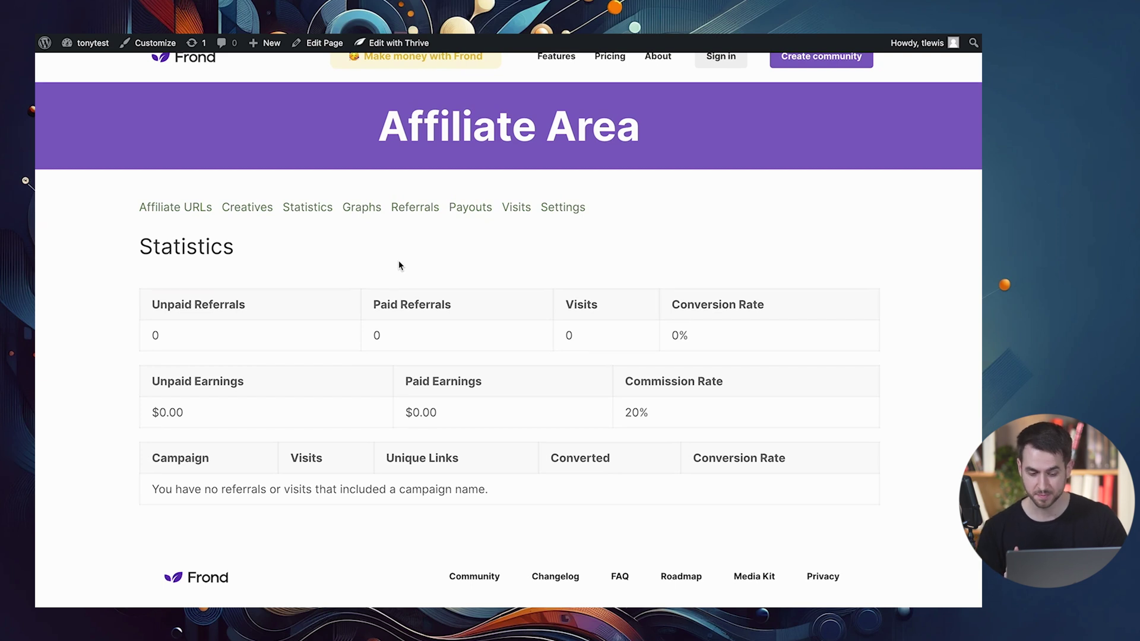
pyautogui.hotkey('ctrl', 'Tab')
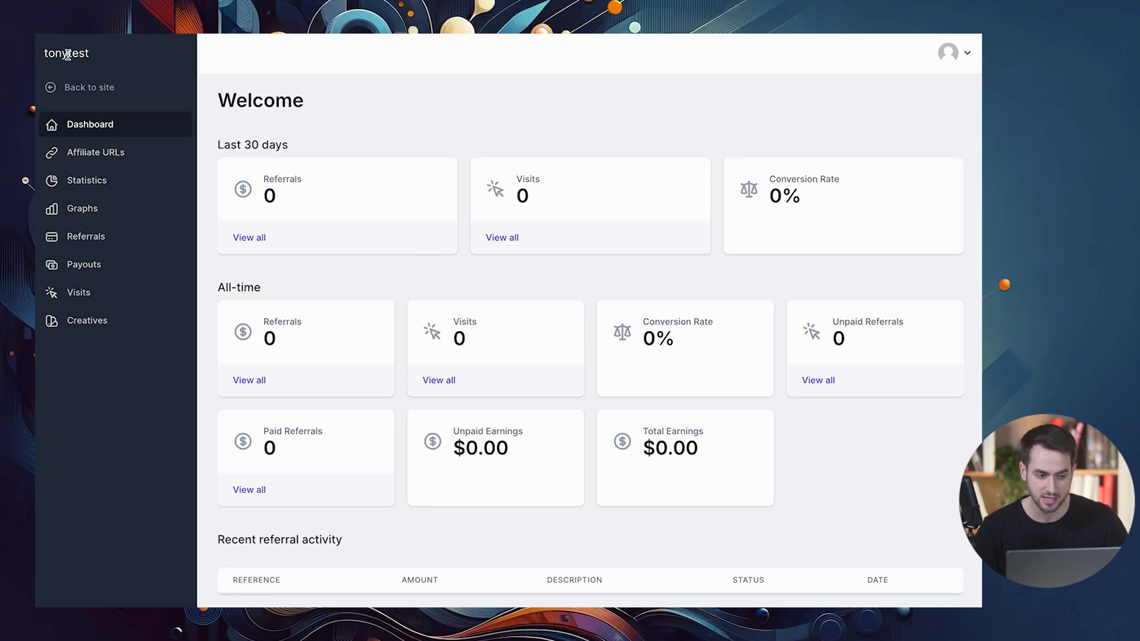
pyautogui.moveTo(44, 53); pyautogui.dragTo(76, 54)
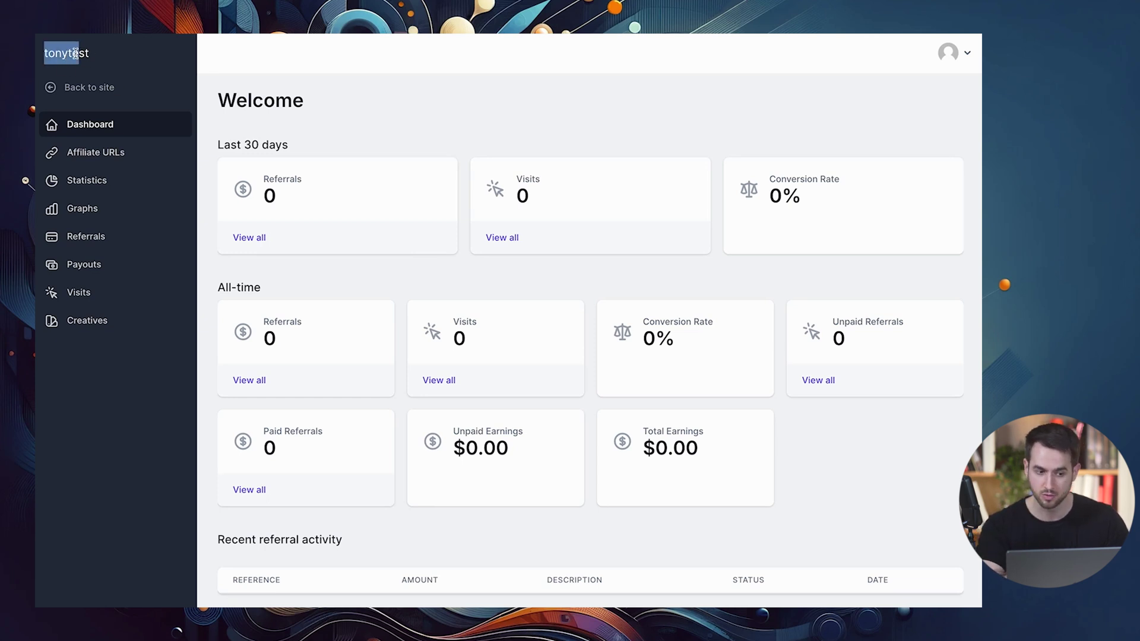
pyautogui.click(103, 60)
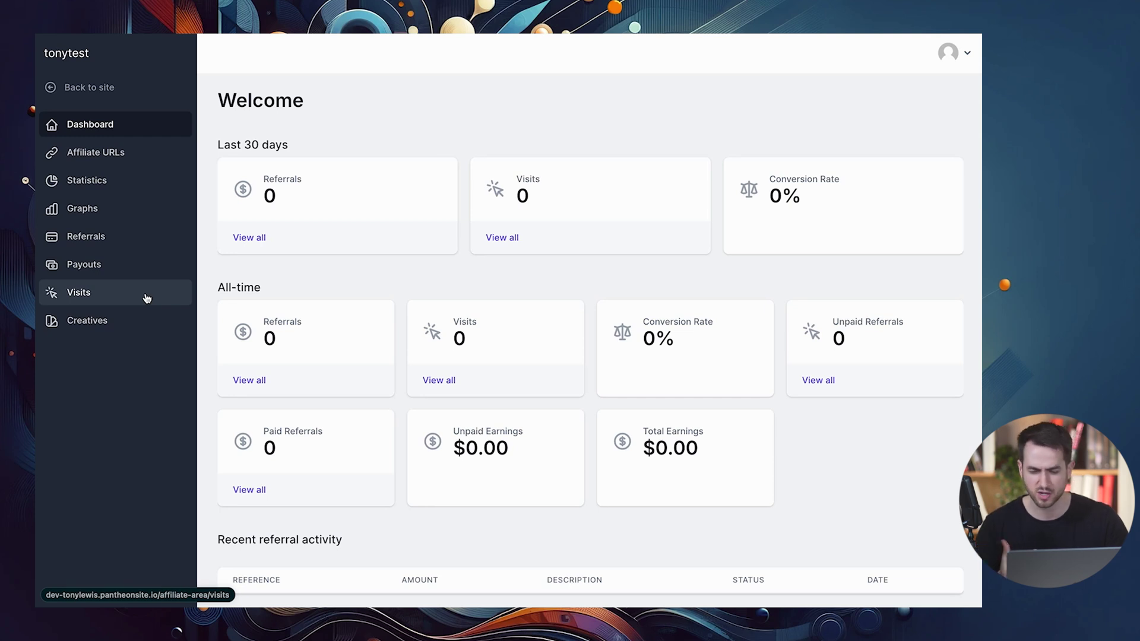
pyautogui.scroll(-1, 384, 254)
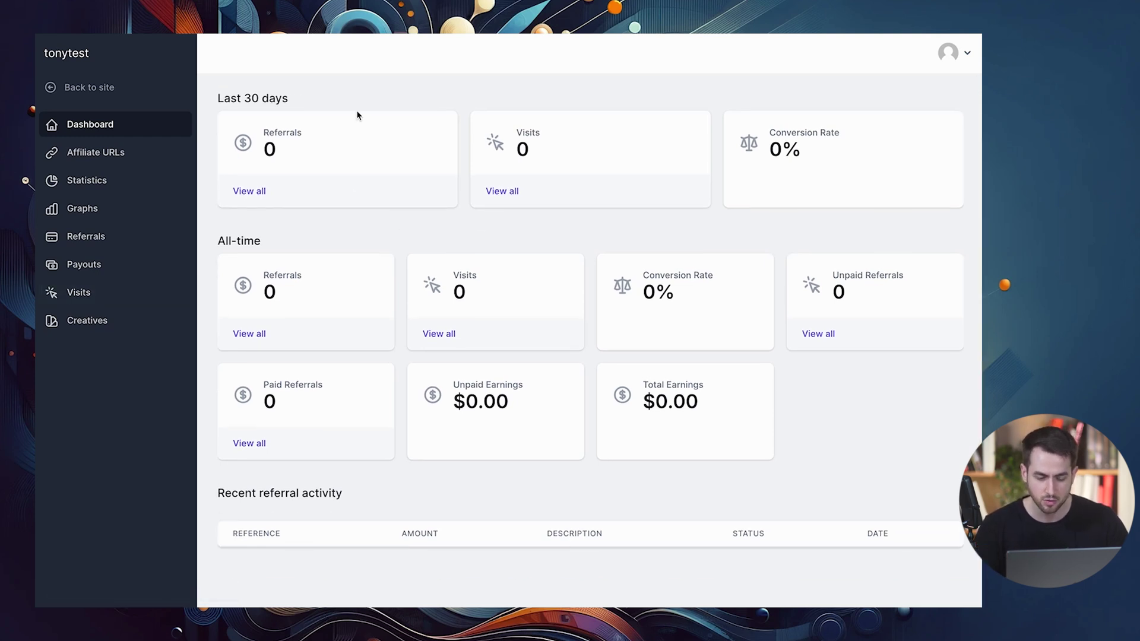
pyautogui.scroll(1, 356, 112)
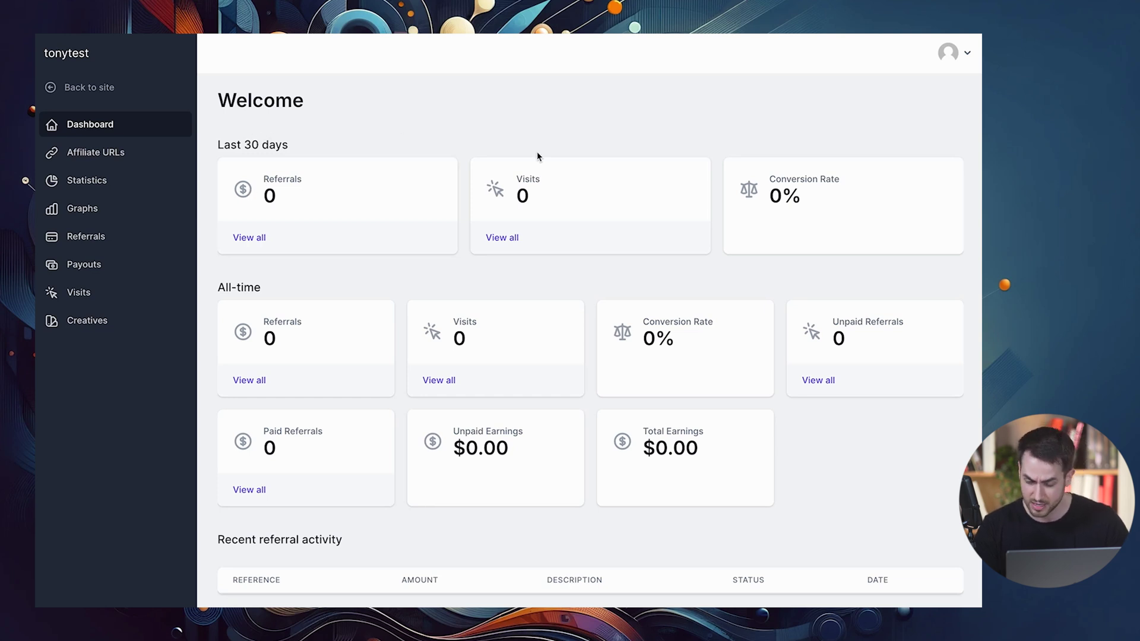
pyautogui.scroll(-1, 473, 205)
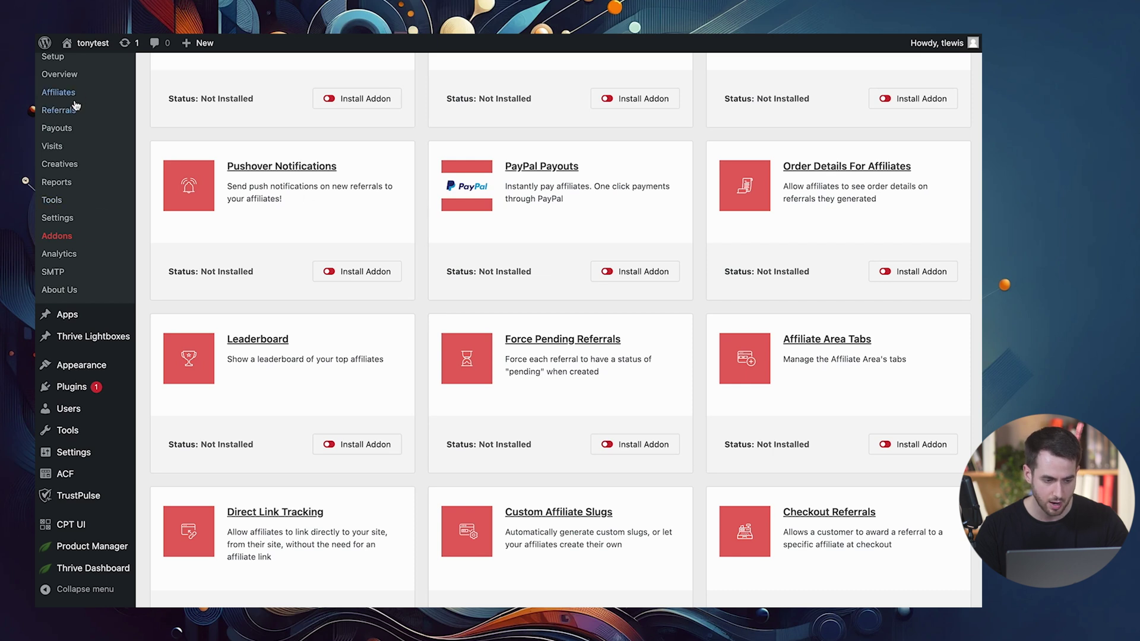
# Save the Affiliate Portal settings tab with the portal left disabled
pyautogui.click(62, 219)
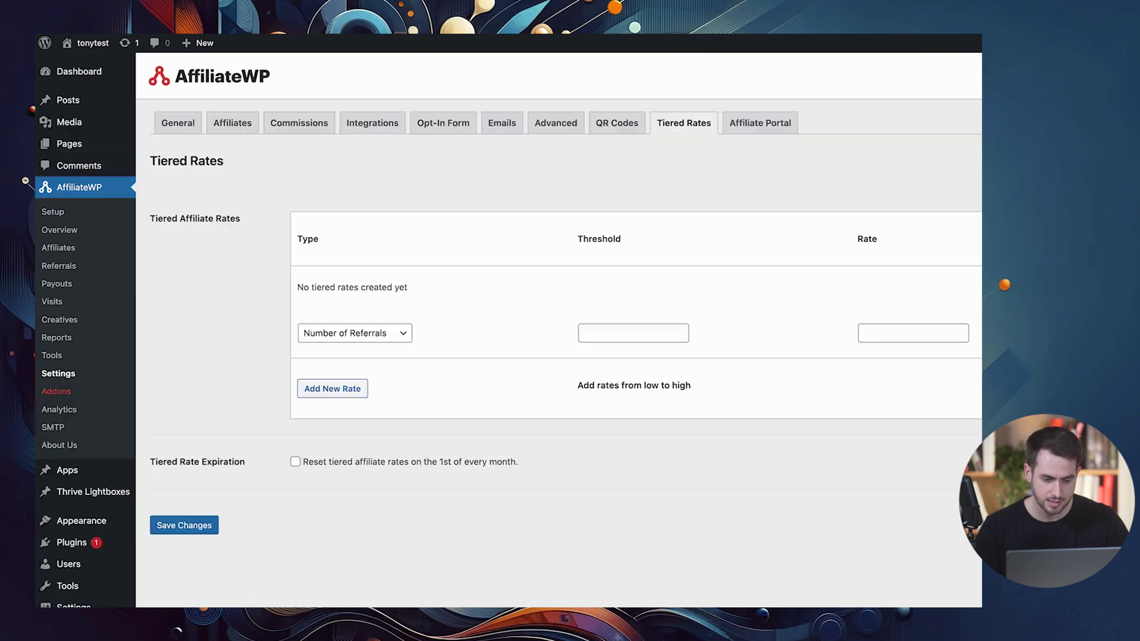
pyautogui.click(793, 131)
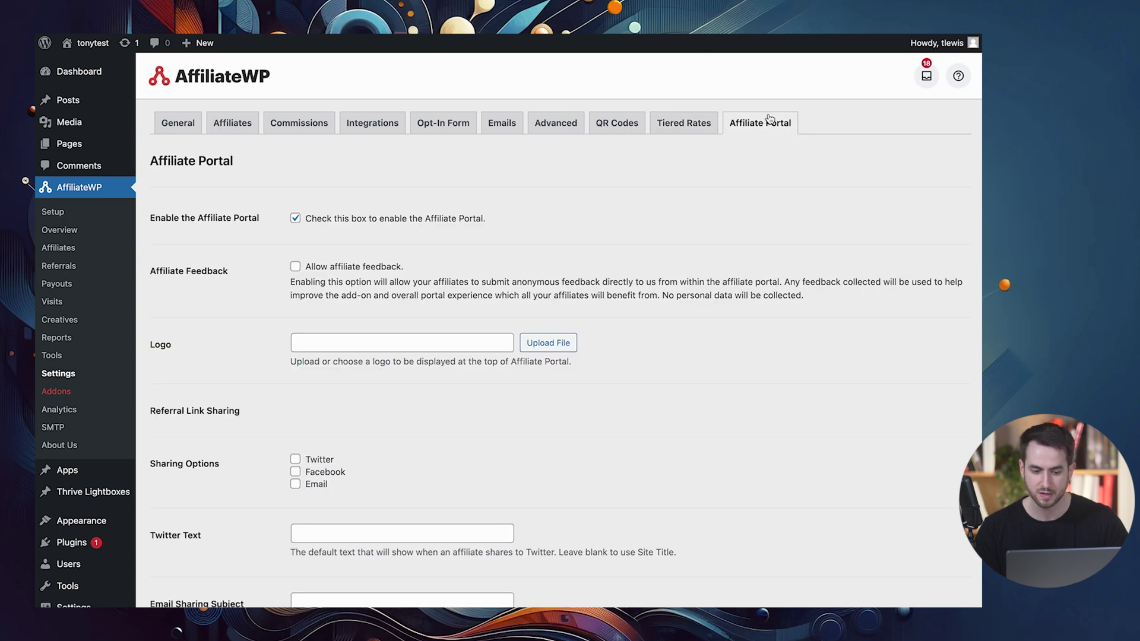
pyautogui.scroll(-1, 341, 184)
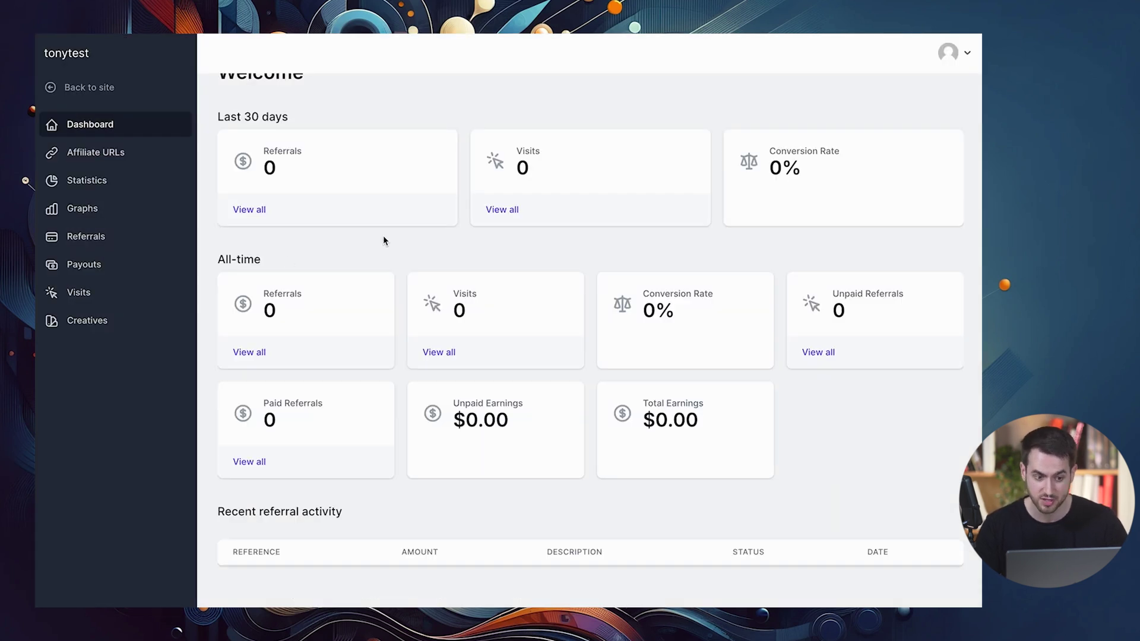
pyautogui.scroll(1, 383, 238)
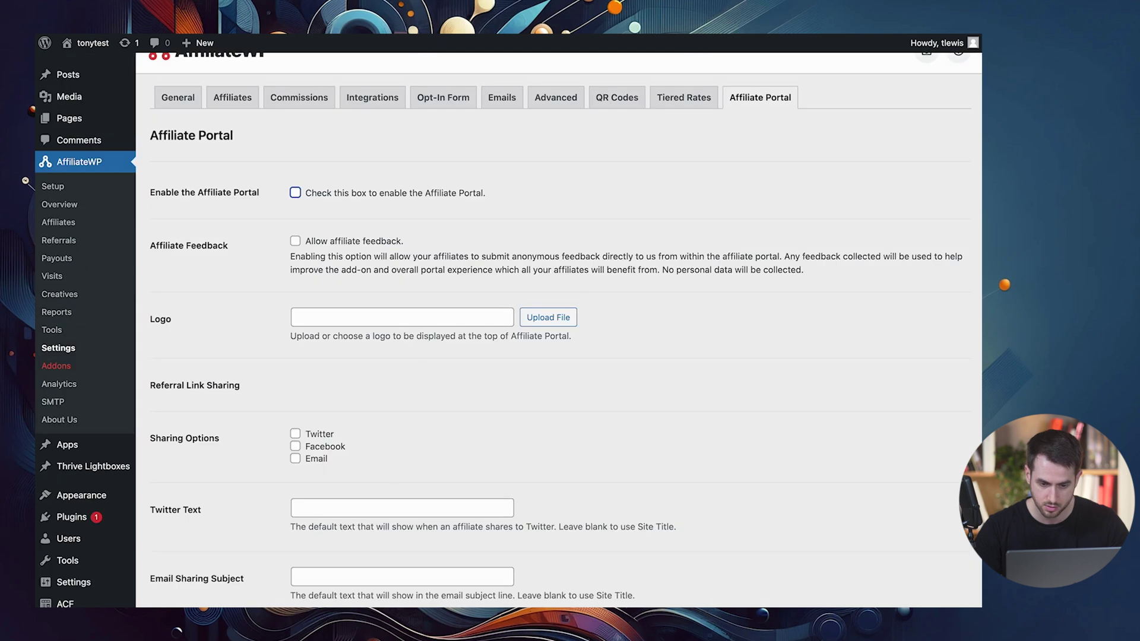
pyautogui.scroll(-10, 605, 324)
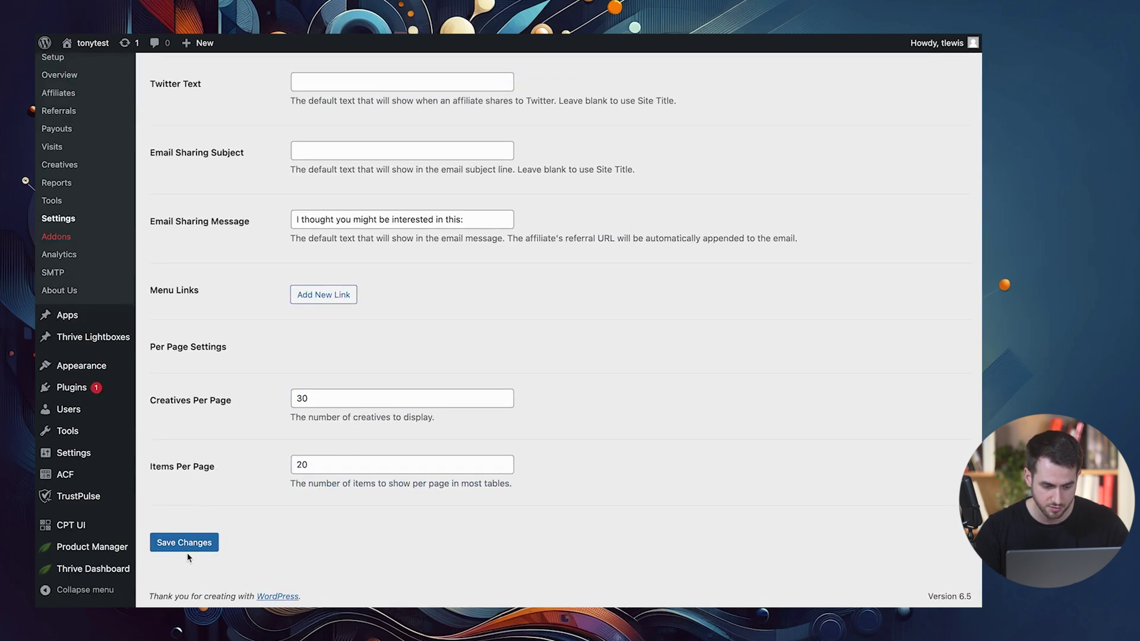
pyautogui.click(202, 542)
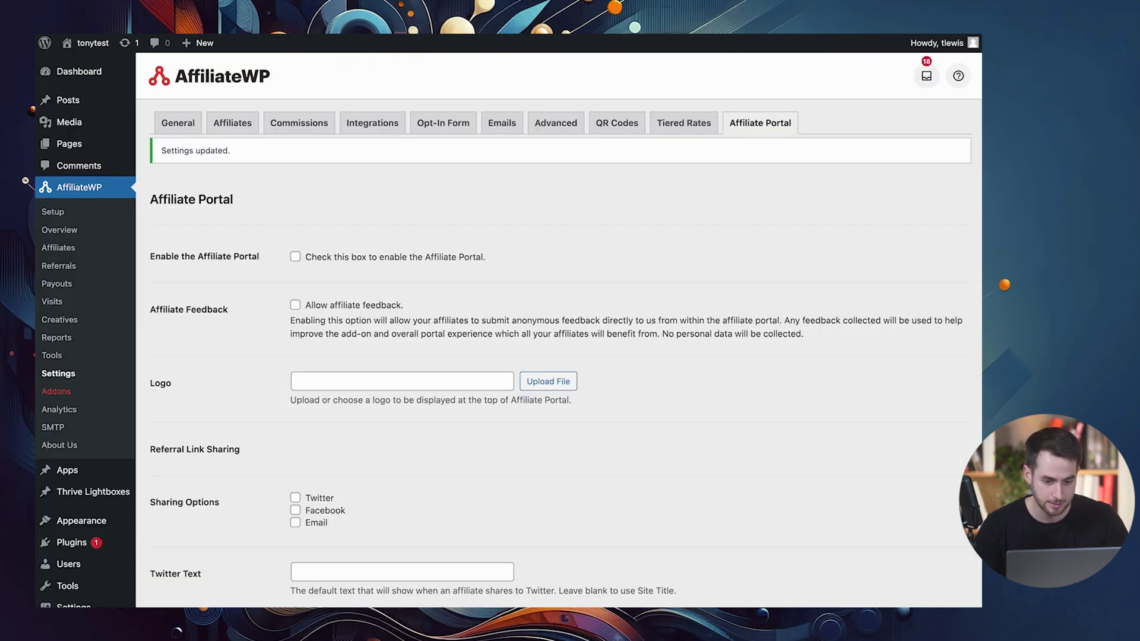
# Re-enable the Affiliate Portal, set its logo to the Frond image, and save the settings
pyautogui.click(309, 263)
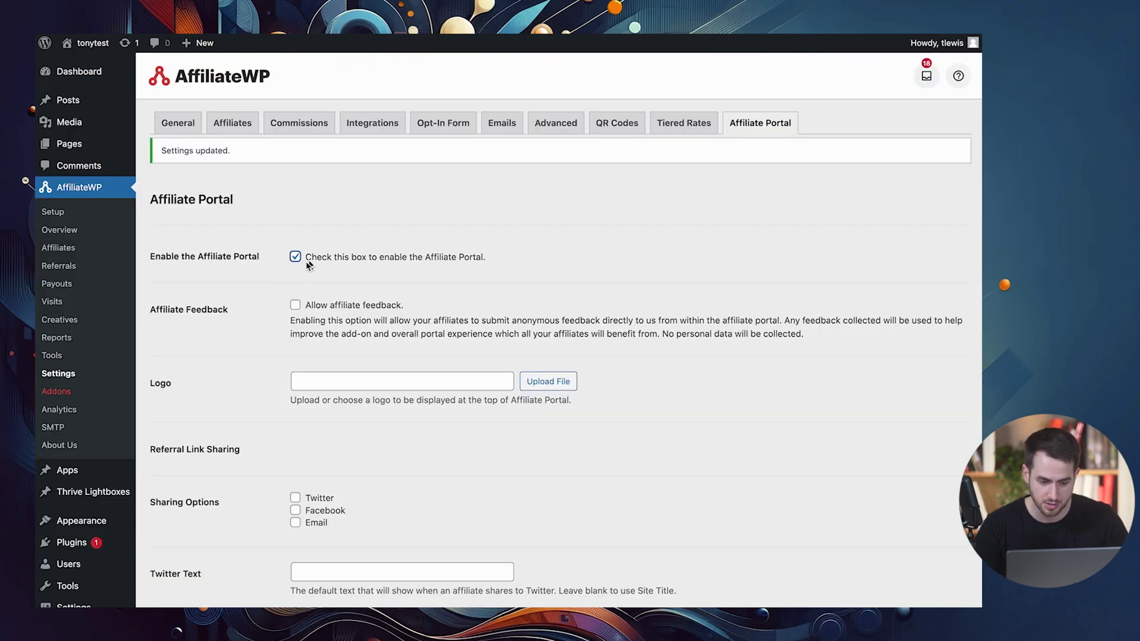
pyautogui.scroll(-4, 234, 352)
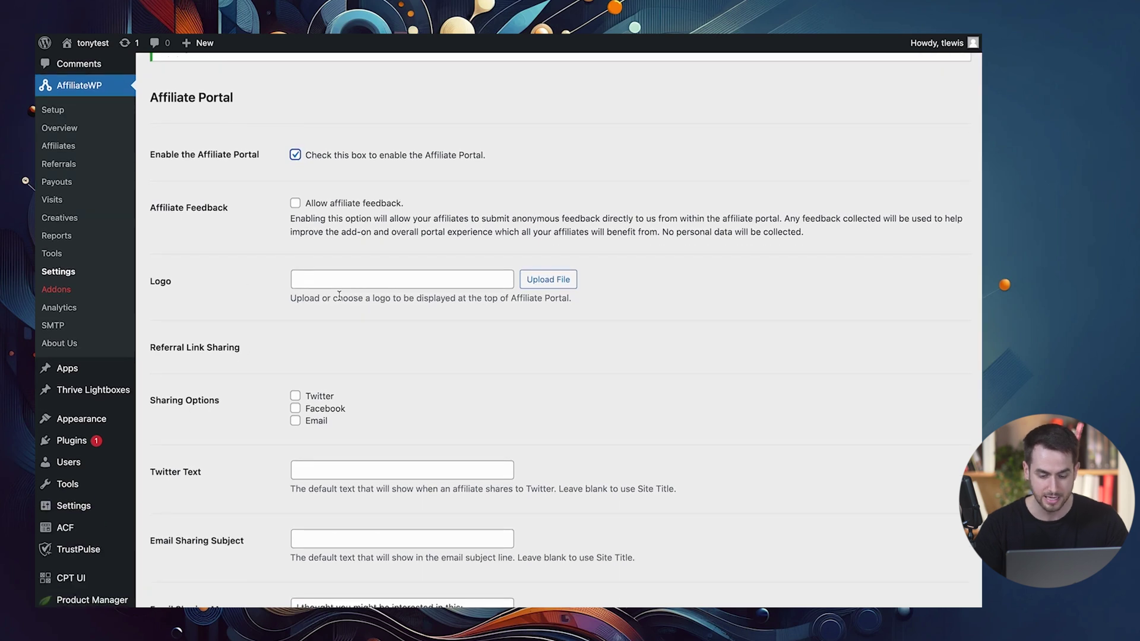
pyautogui.click(551, 277)
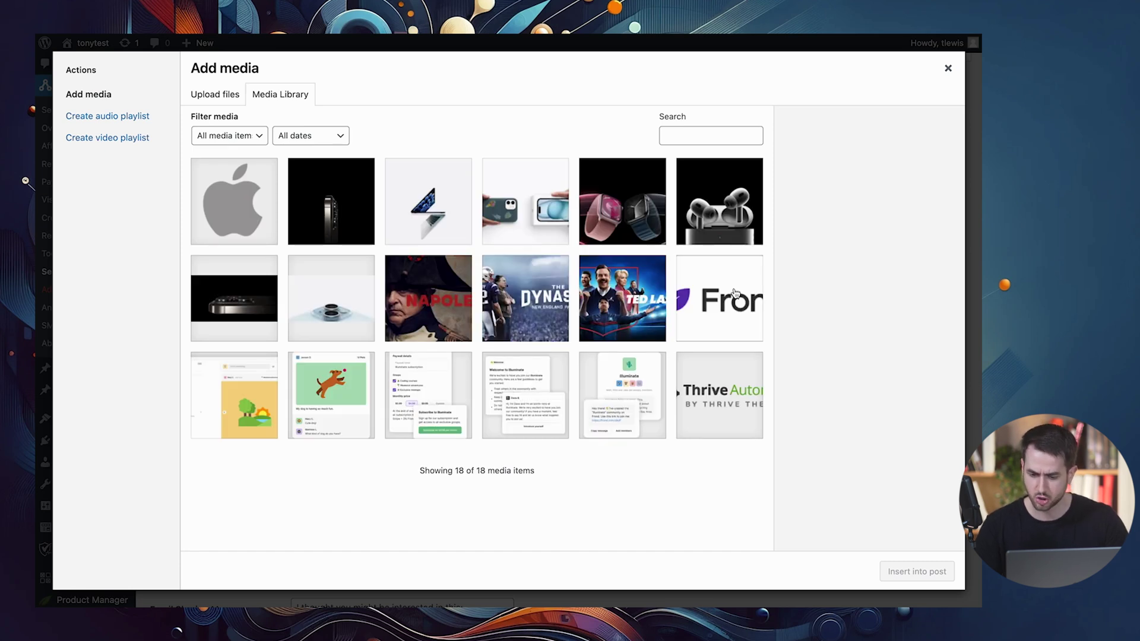
pyautogui.click(735, 293)
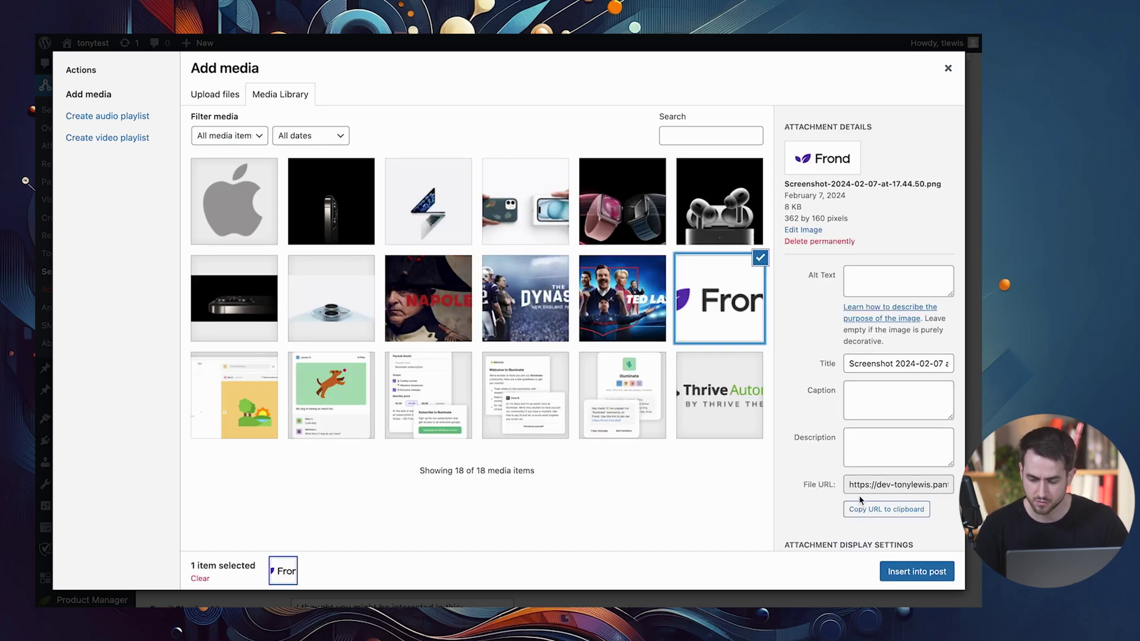
pyautogui.click(897, 572)
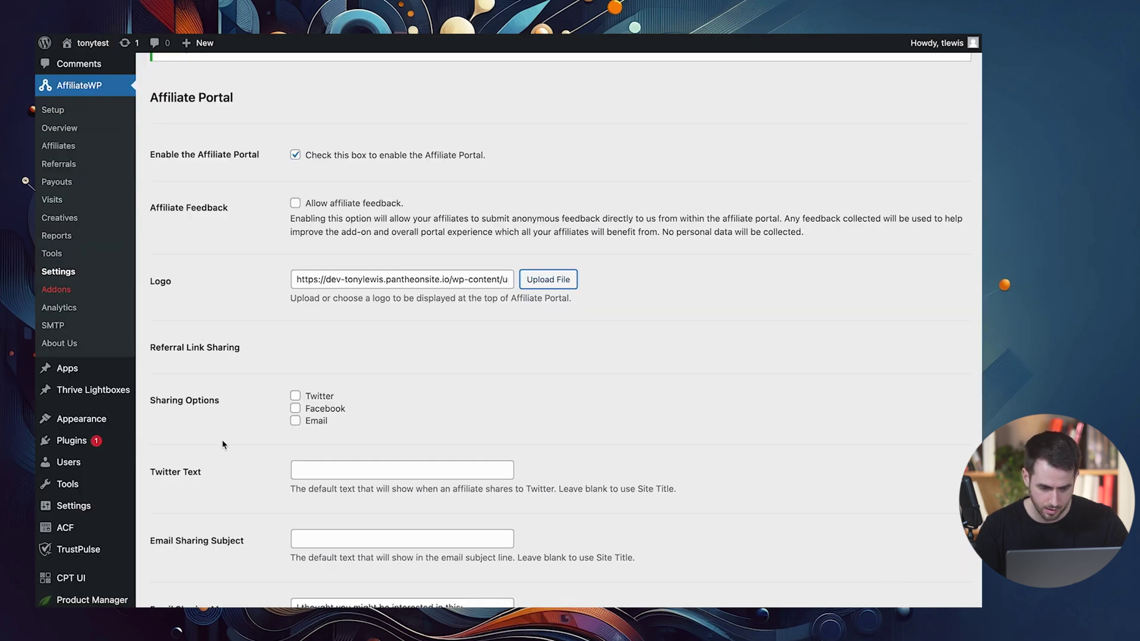
pyautogui.scroll(-6, 223, 443)
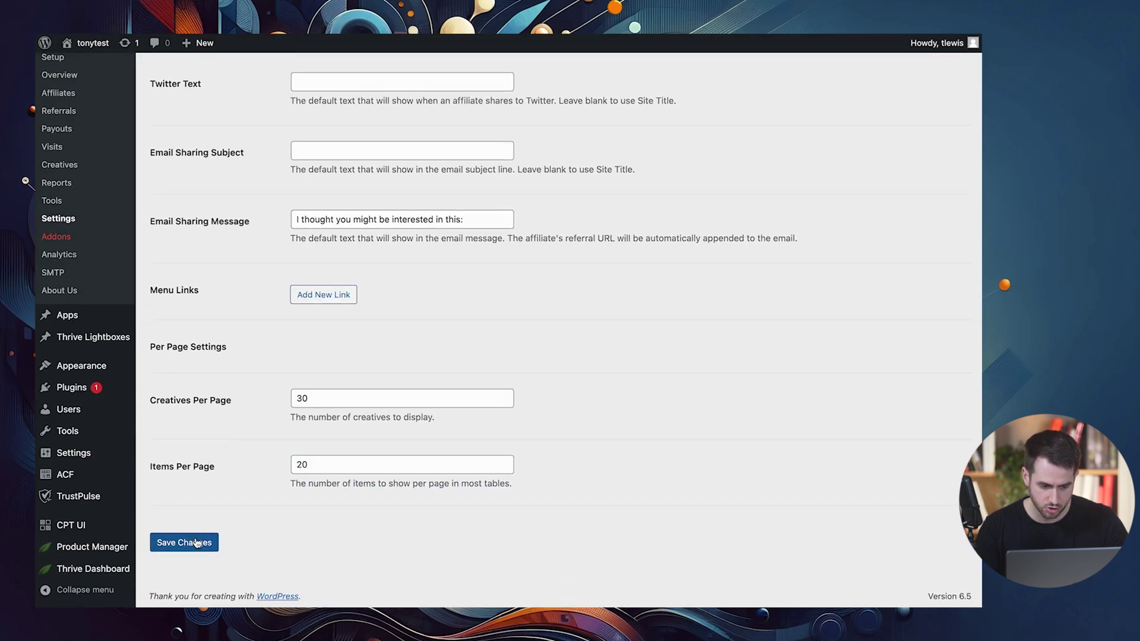
pyautogui.click(197, 542)
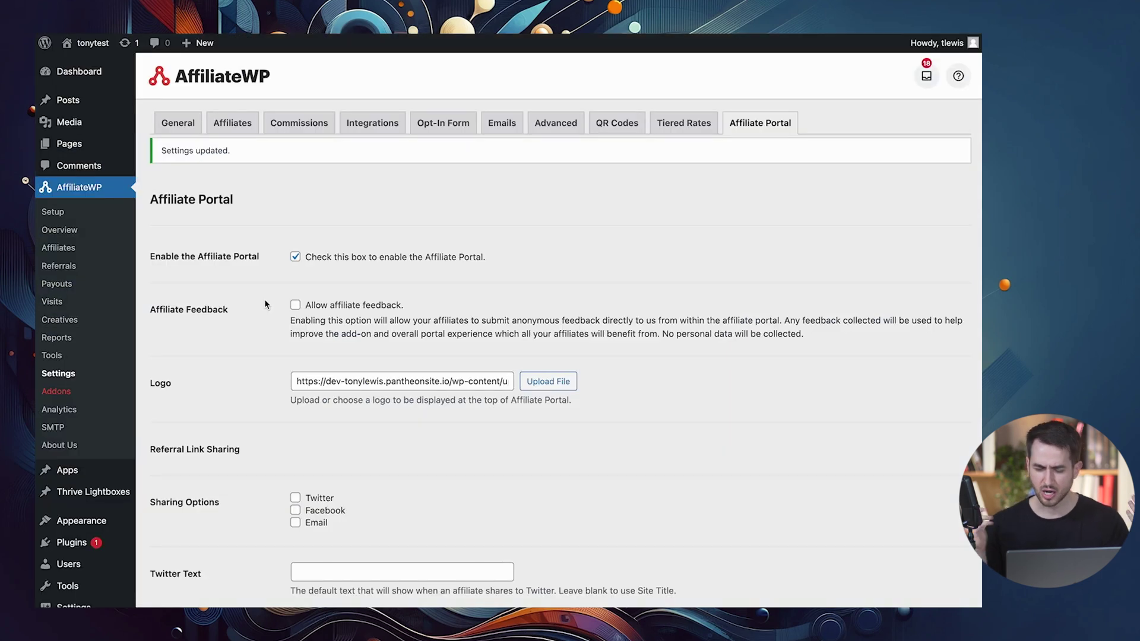
# Start a new creative named 'Logo' with the description "Frond's Logo."
pyautogui.click(89, 321)
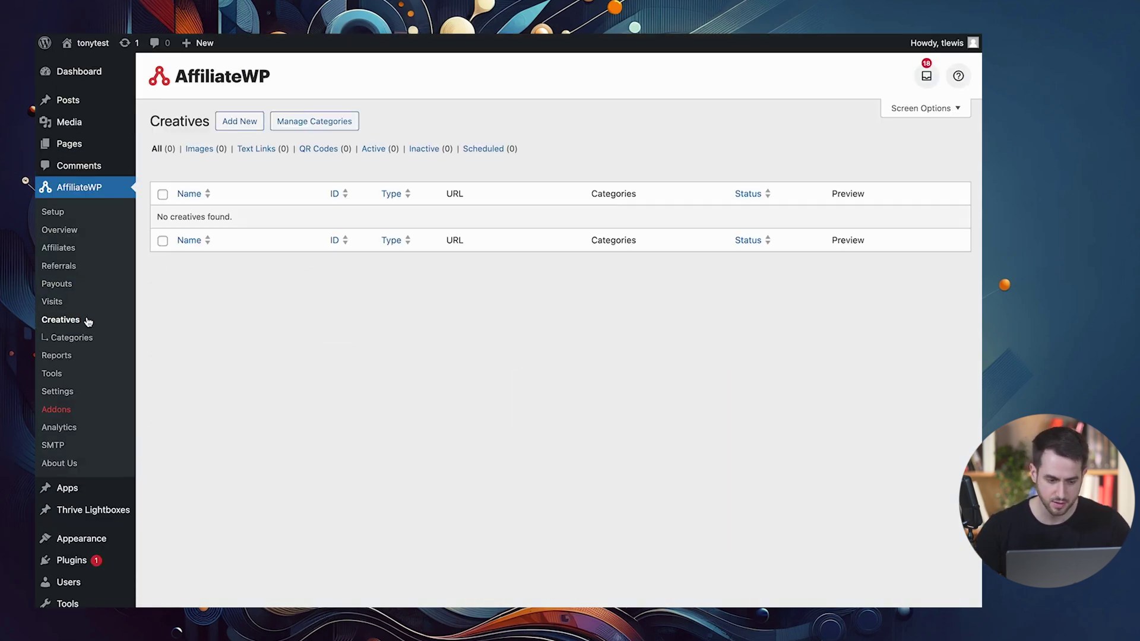
pyautogui.click(225, 121)
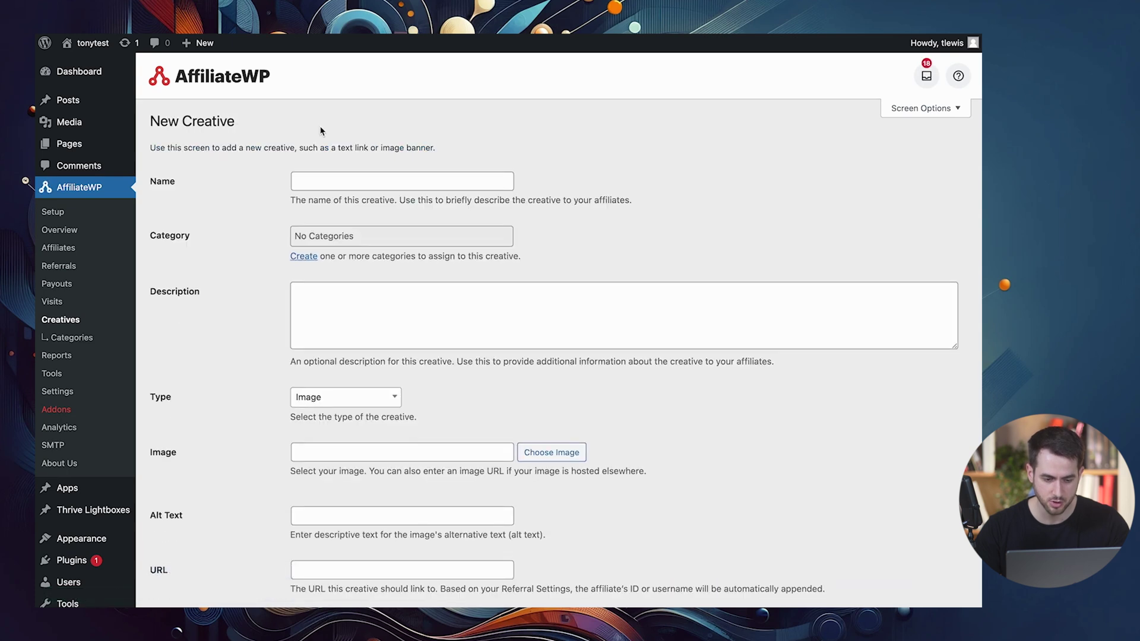
pyautogui.click(374, 172)
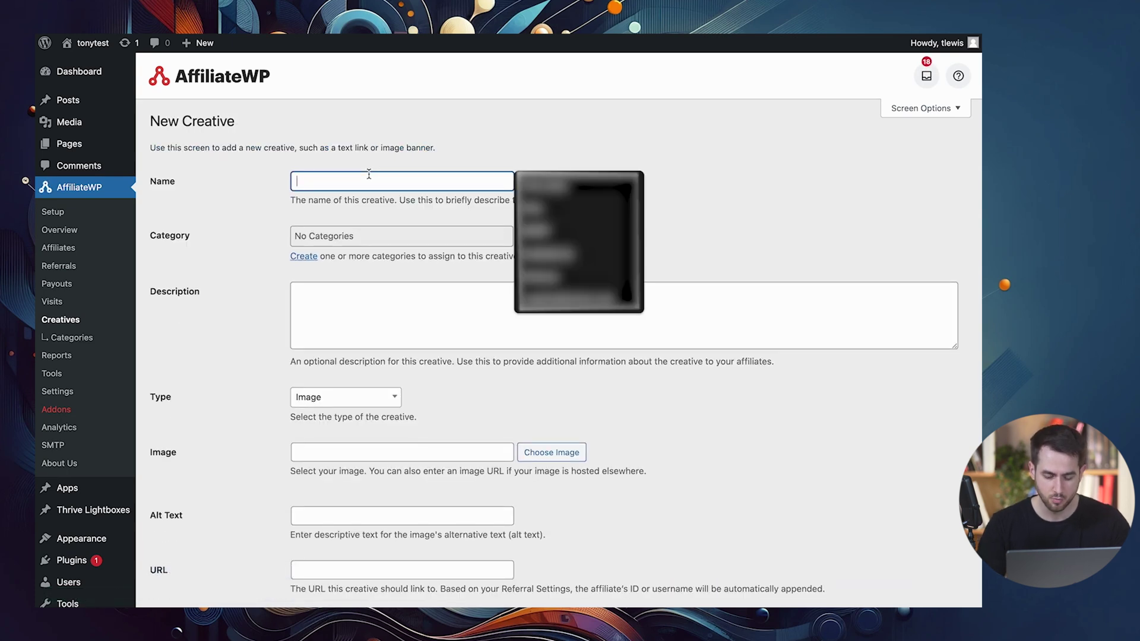
pyautogui.write('Logo')
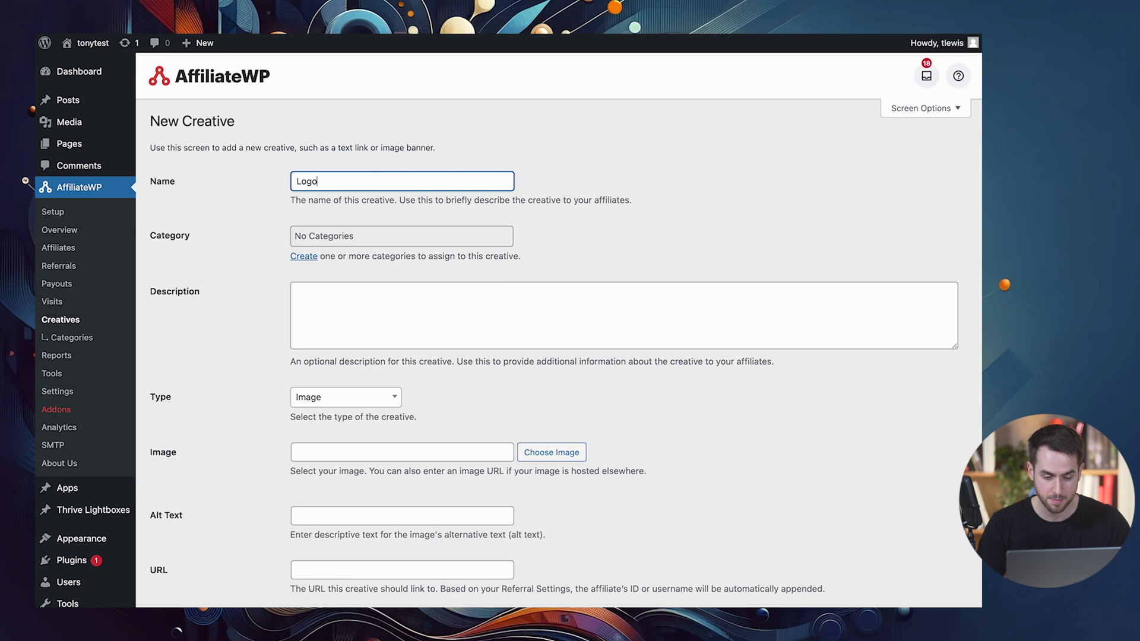
pyautogui.click(348, 310)
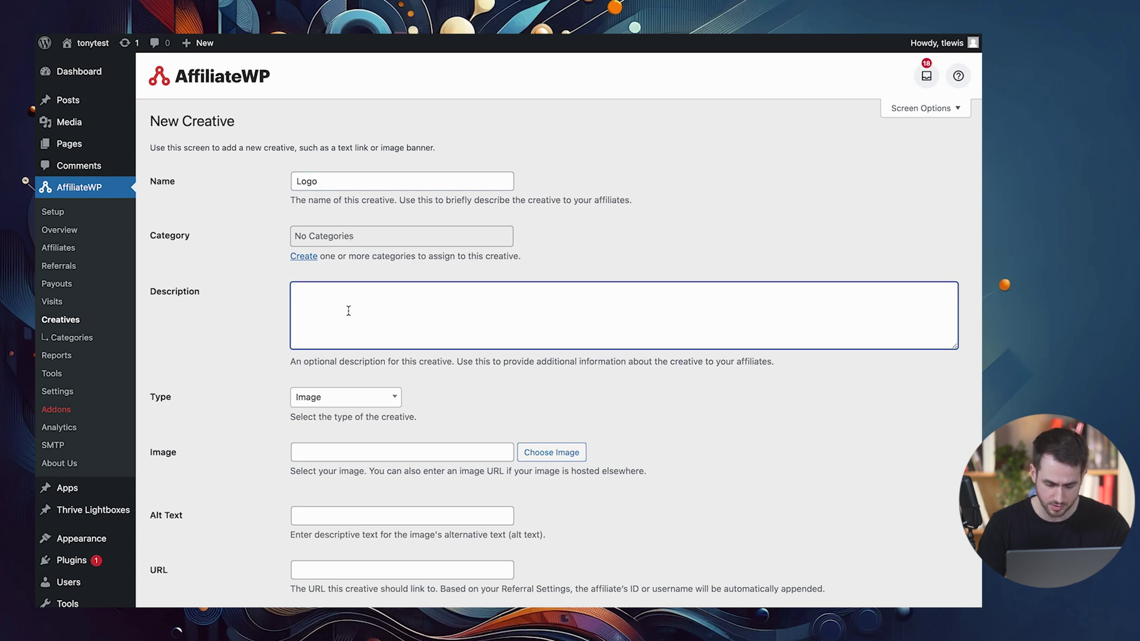
pyautogui.write("Frond's Logo.")
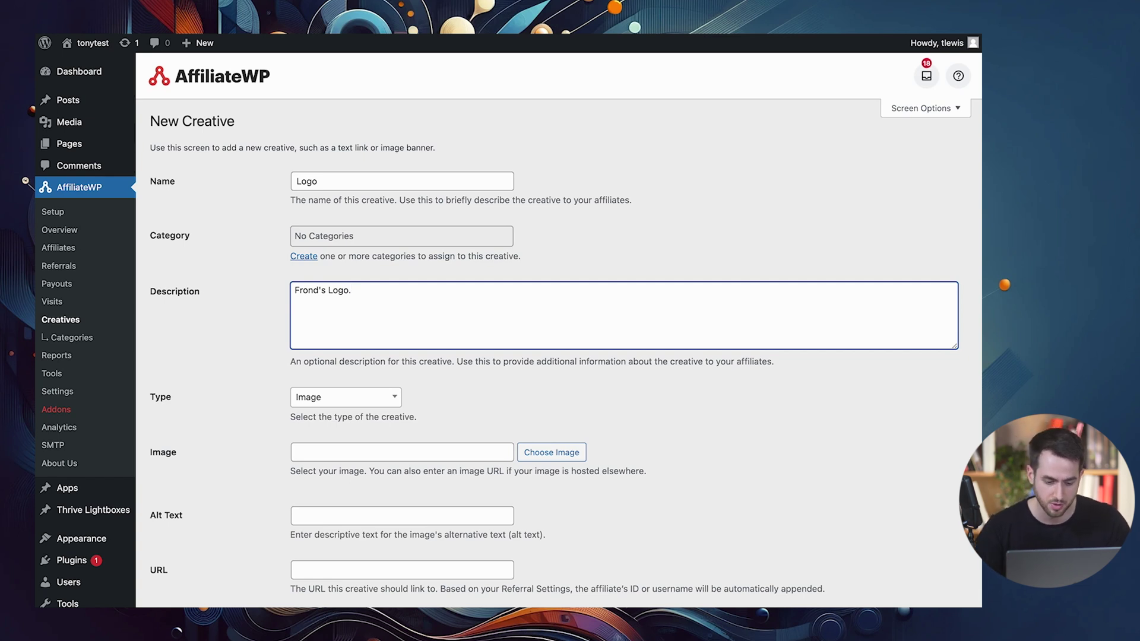
# Choose the Frond image for the creative and append "In JPEG format." to the description
pyautogui.scroll(-3, 508, 330)
pyautogui.click(544, 279)
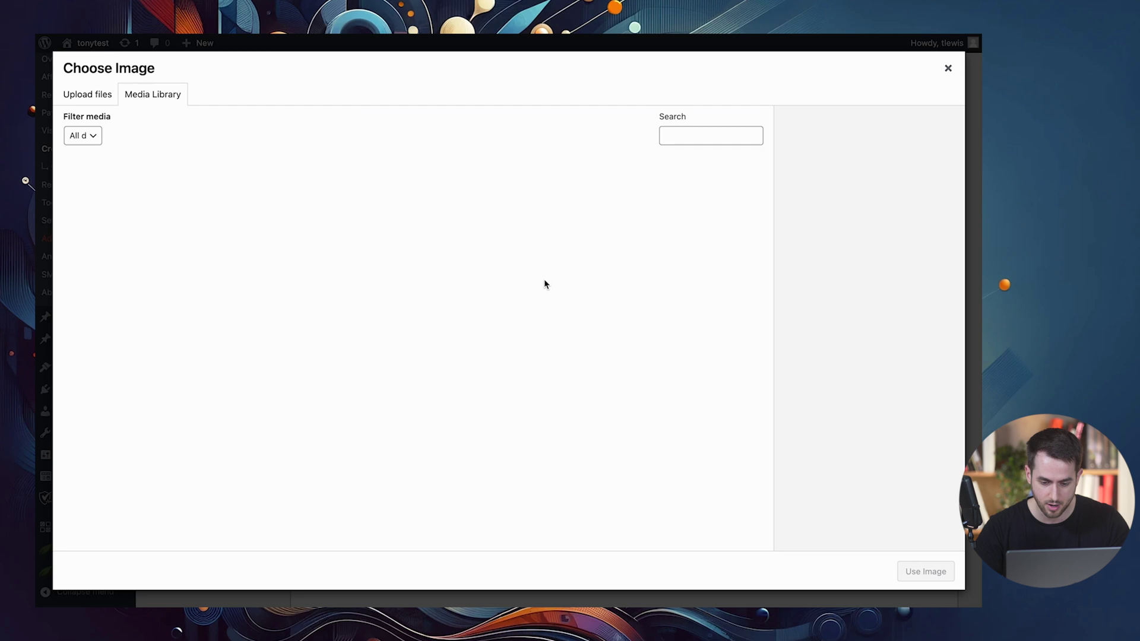
pyautogui.click(479, 320)
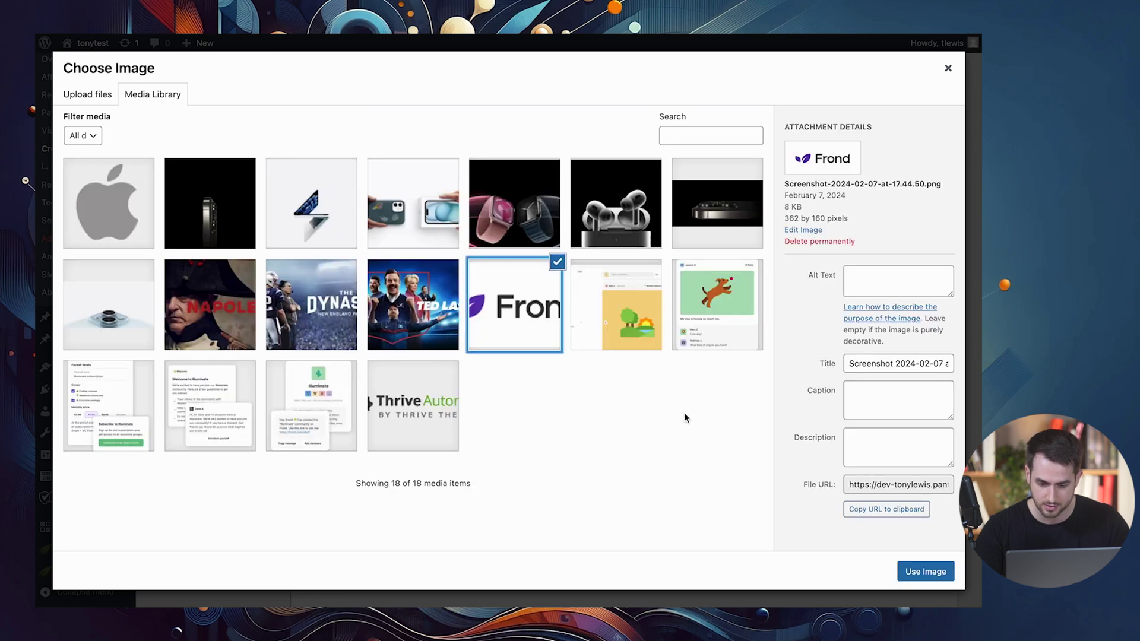
pyautogui.click(915, 571)
pyautogui.scroll(2, 421, 238)
pyautogui.click(417, 241)
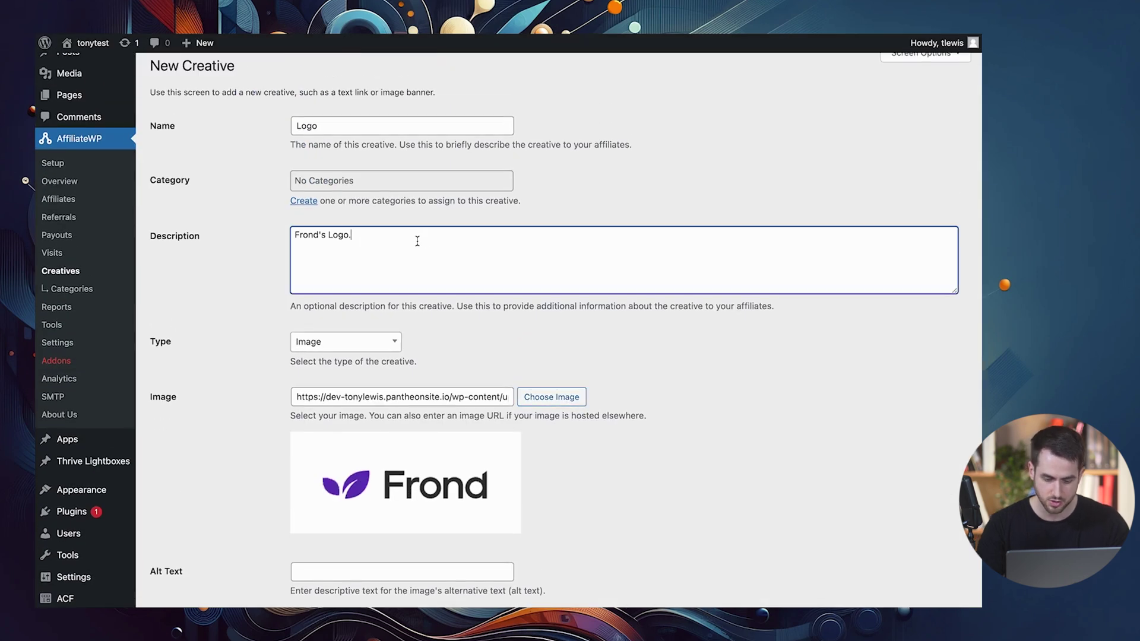
pyautogui.write('In JP')
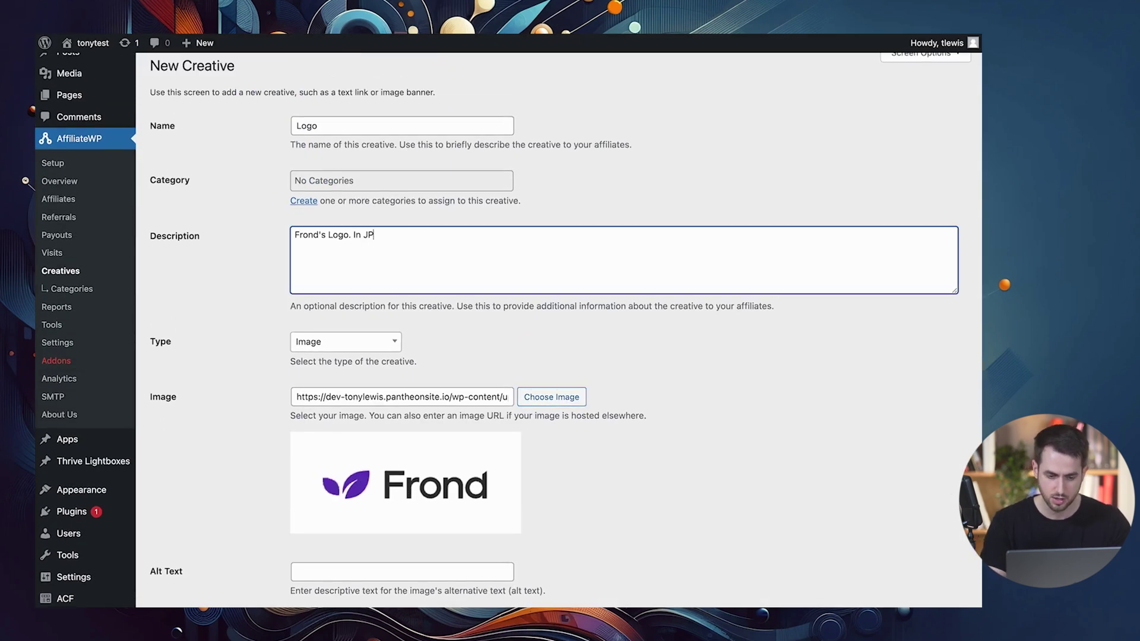
pyautogui.write('EG format.')
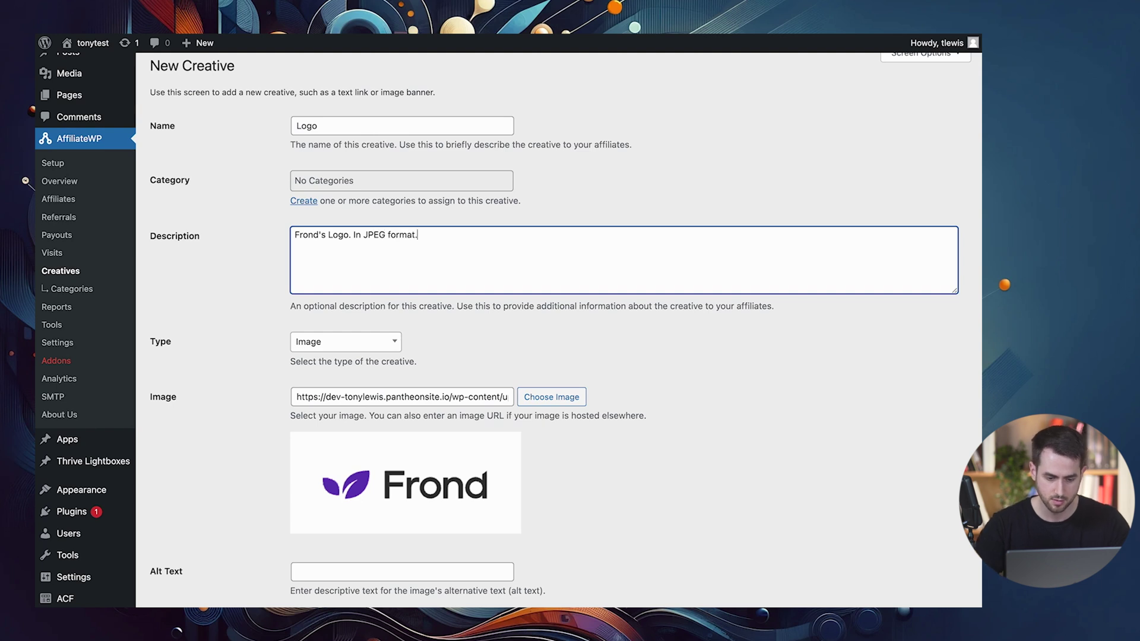
# Add the note "You're free to use this however you wish!" and save the creative
pyautogui.scroll(-6, 202, 568)
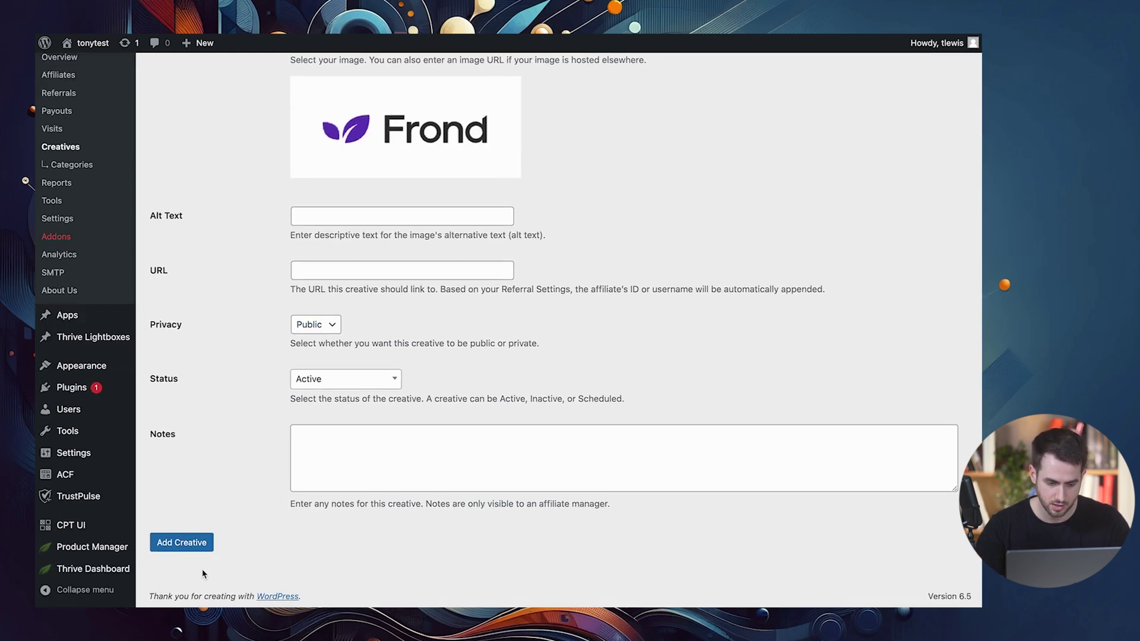
pyautogui.click(389, 454)
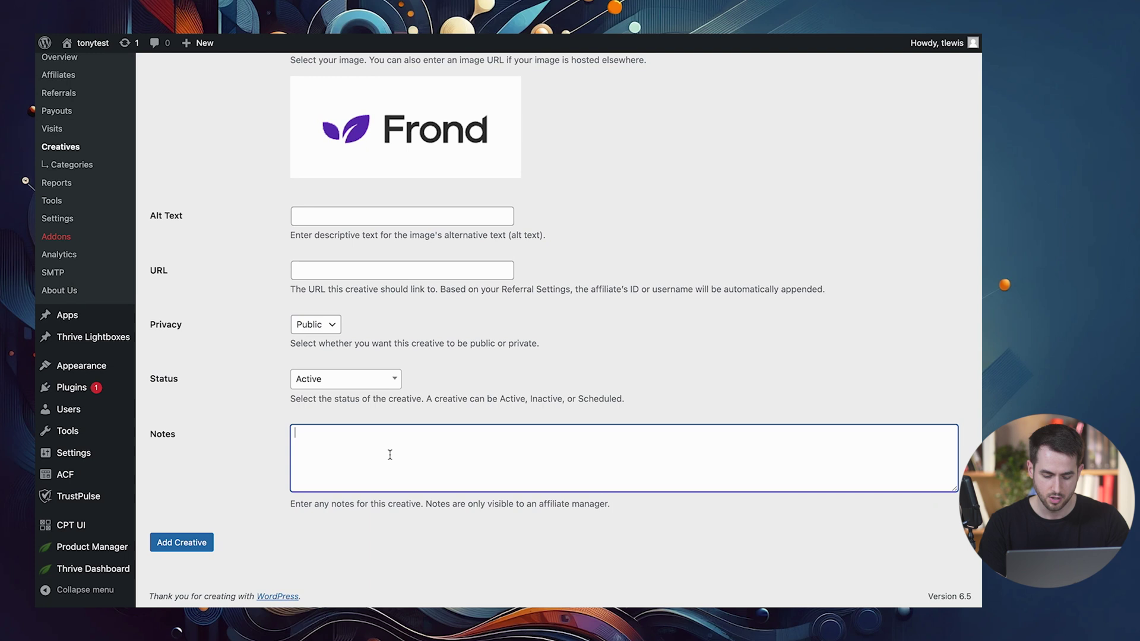
pyautogui.write("You're free to u")
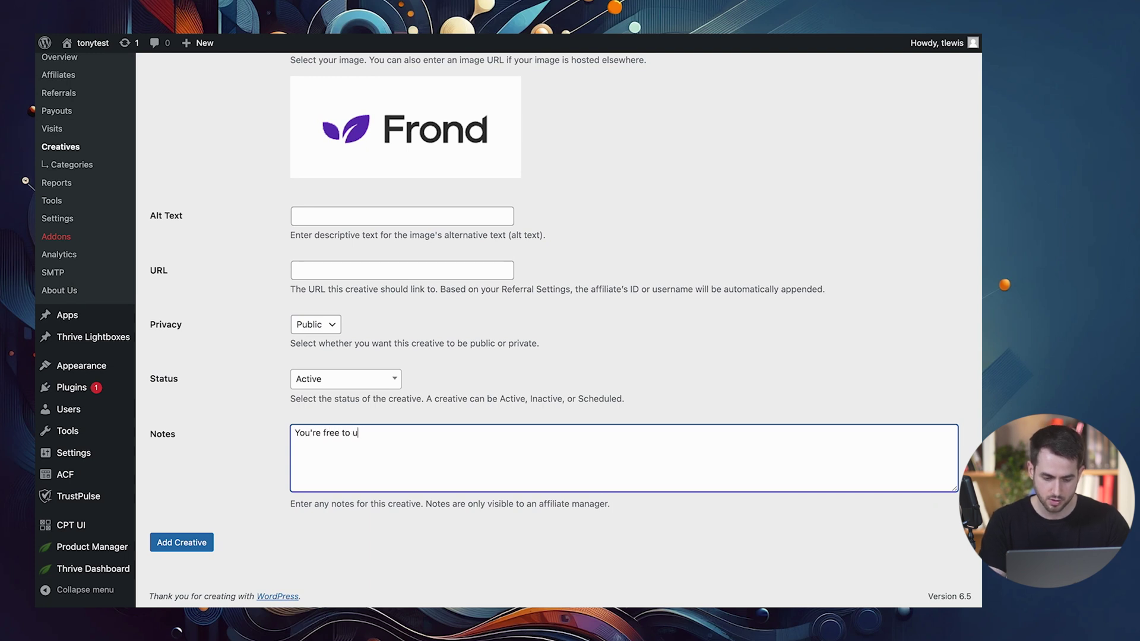
pyautogui.write('se this however you ')
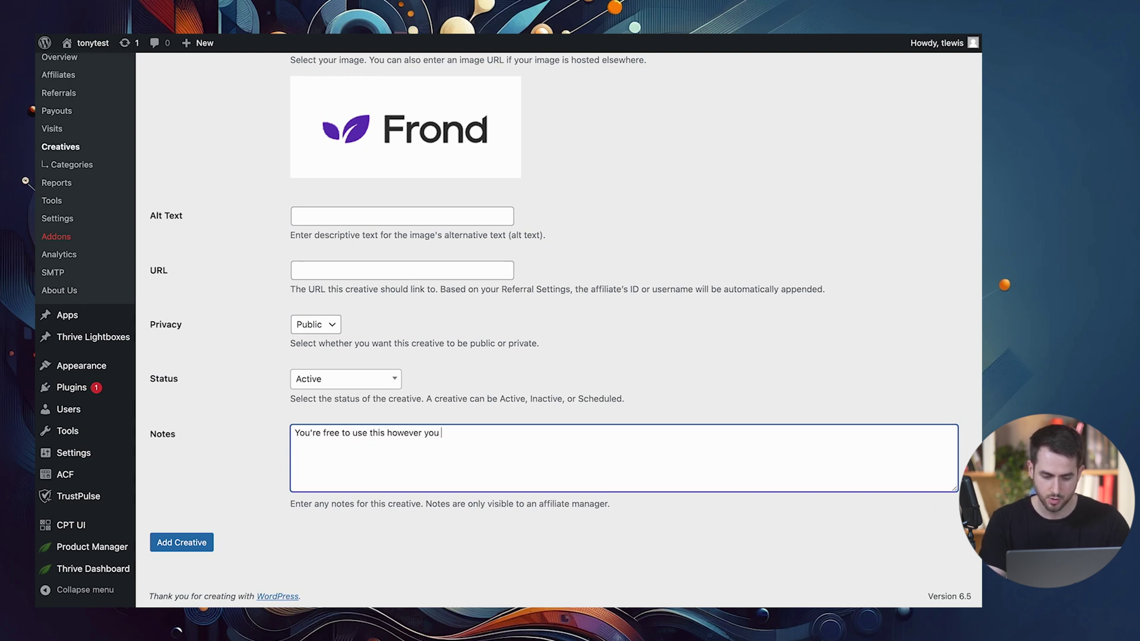
pyautogui.write('wish!')
pyautogui.click(232, 410)
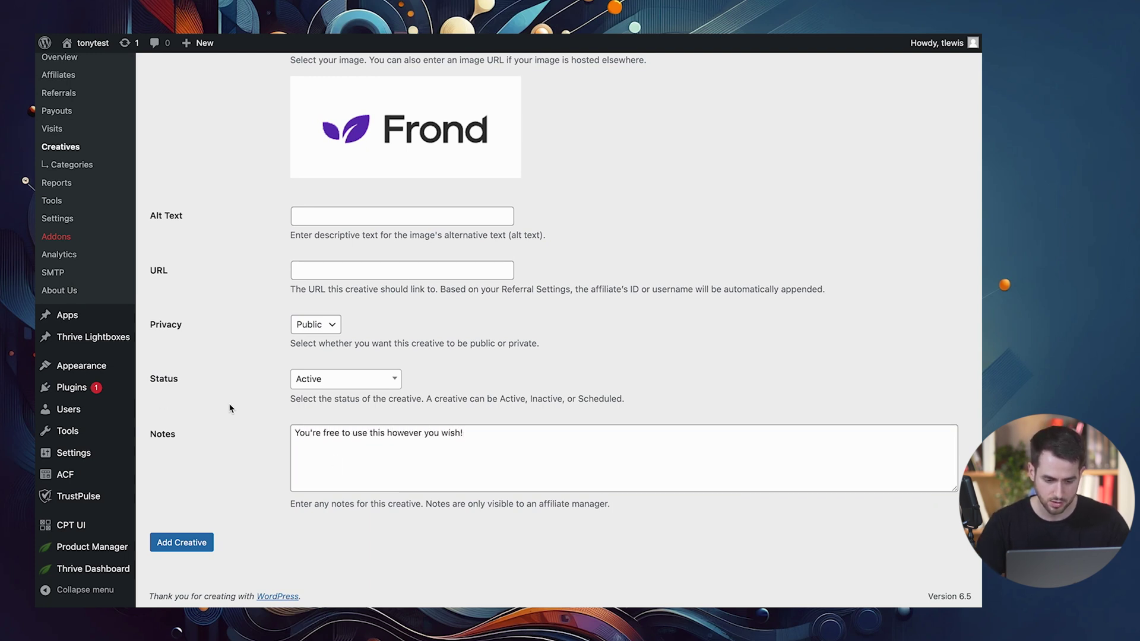
pyautogui.click(187, 553)
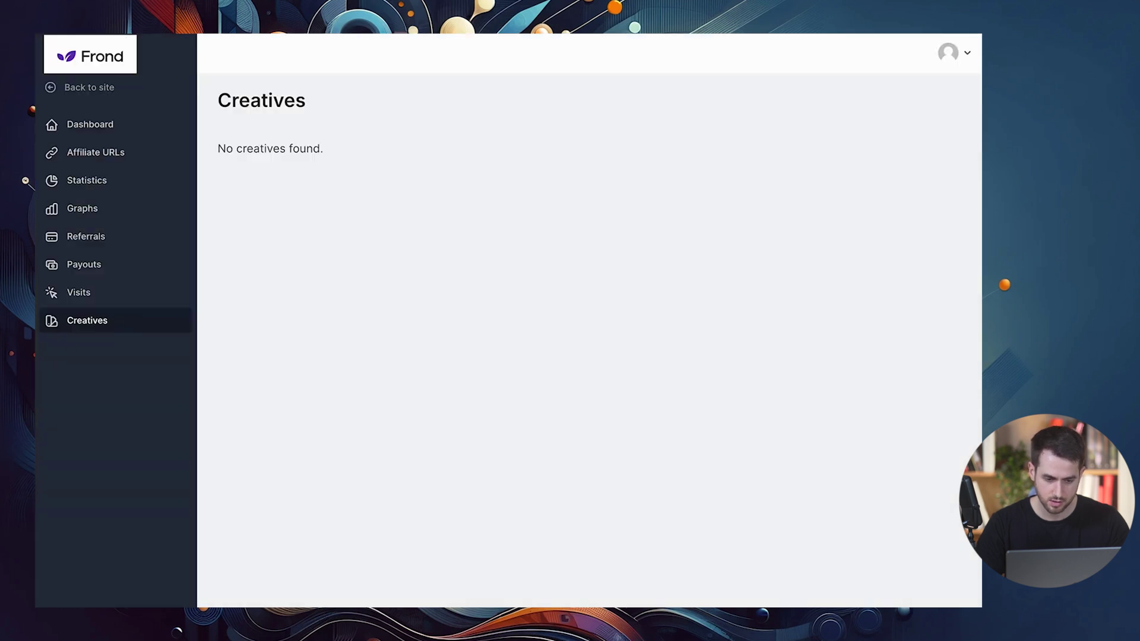
# Reload the portal's Creatives page, preview the Frond logo creative, then close the preview
pyautogui.hotkey('ctrl', 'r')
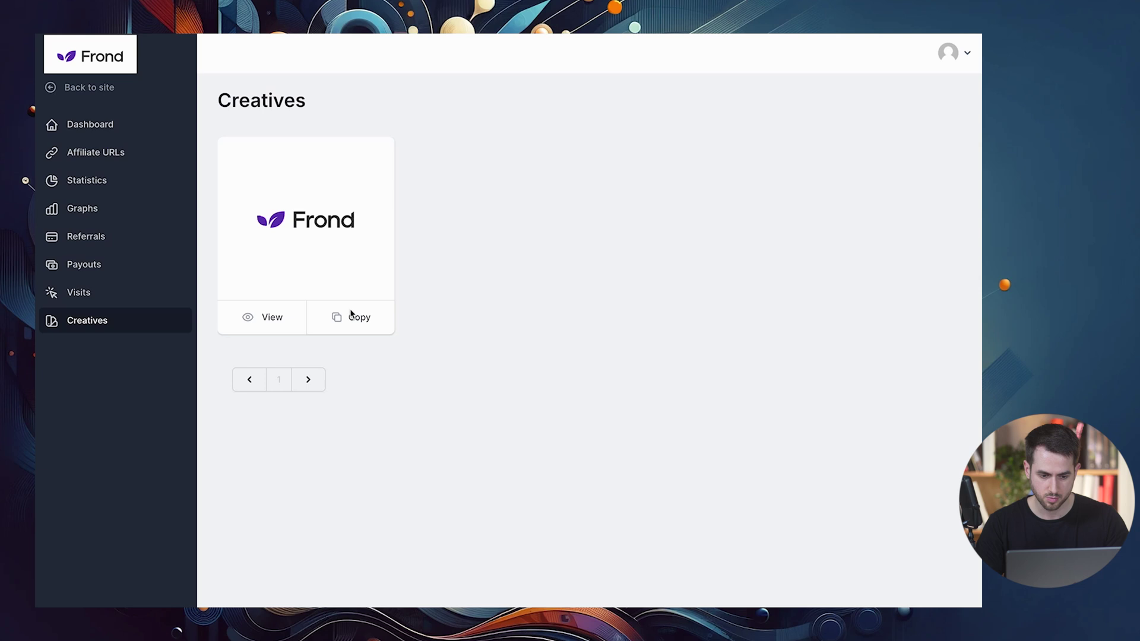
pyautogui.click(262, 327)
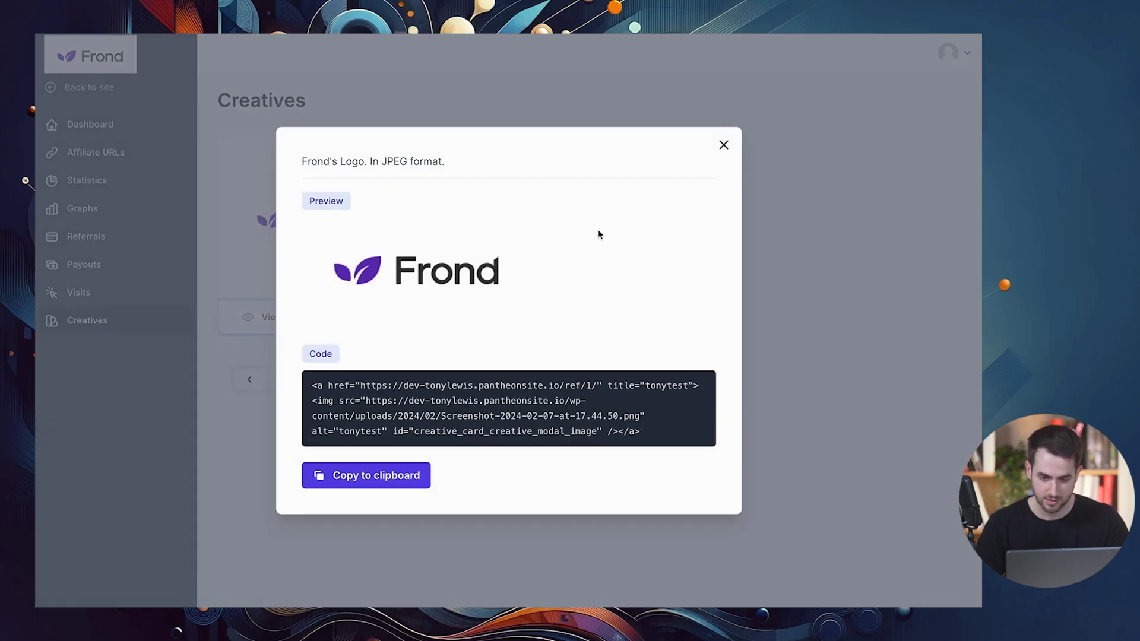
pyautogui.click(722, 152)
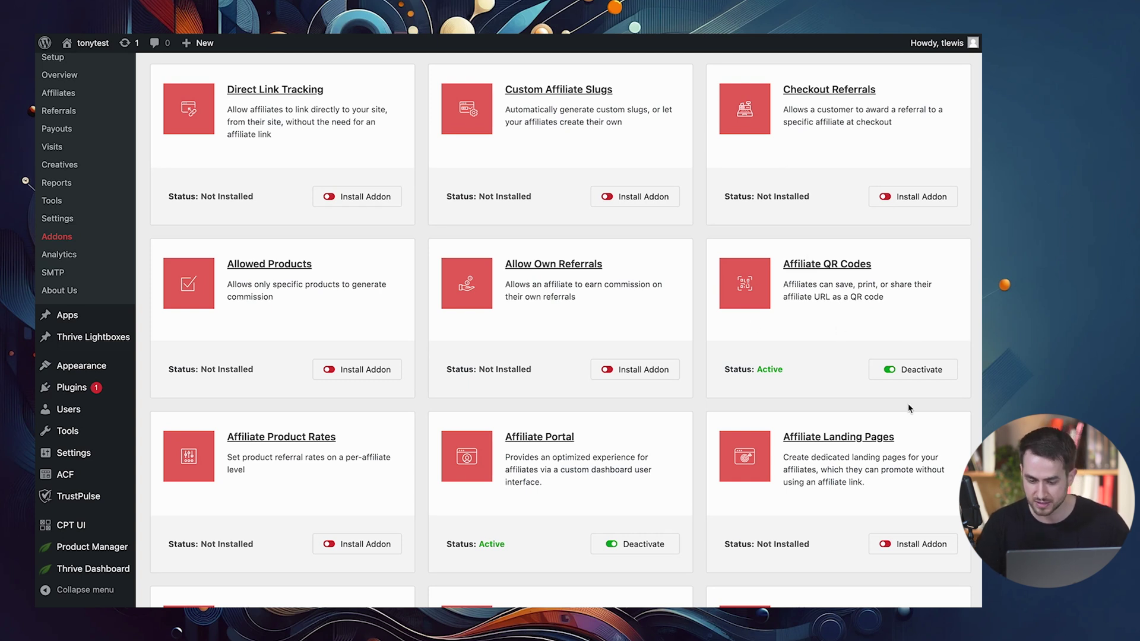
# Enable affiliate QR codes on the QR Codes settings tab and save
pyautogui.click(77, 217)
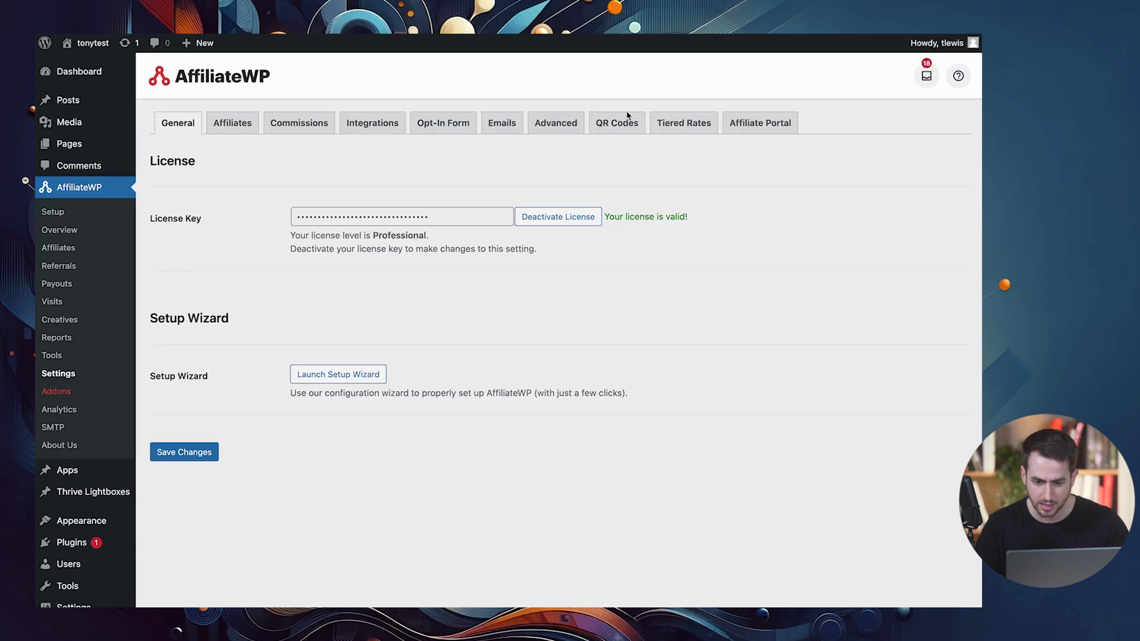
pyautogui.click(622, 121)
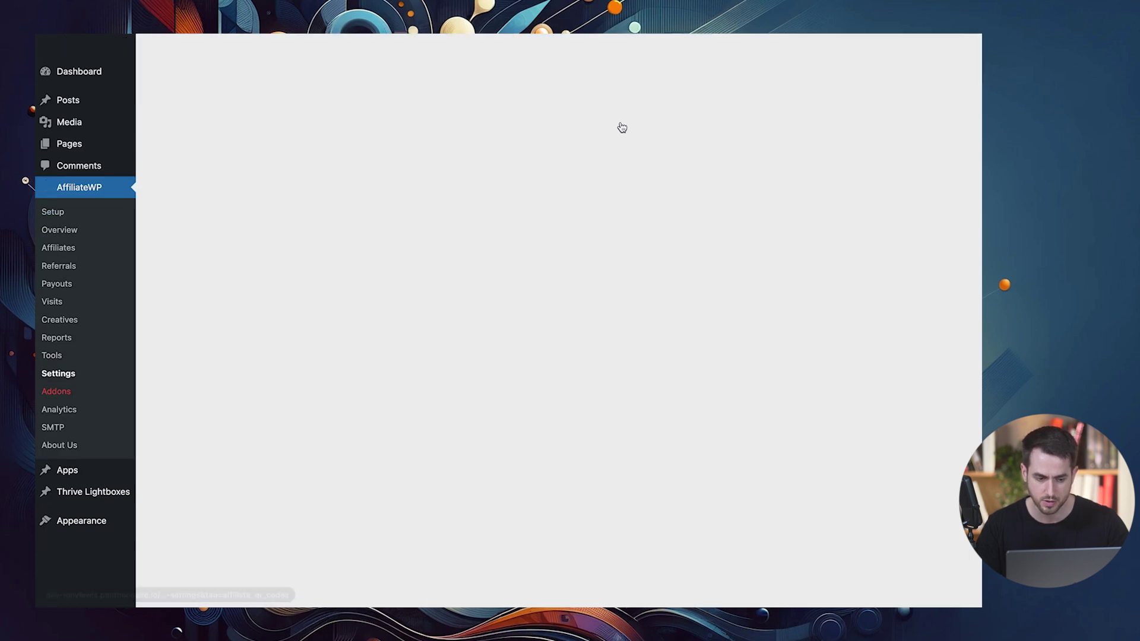
pyautogui.click(295, 218)
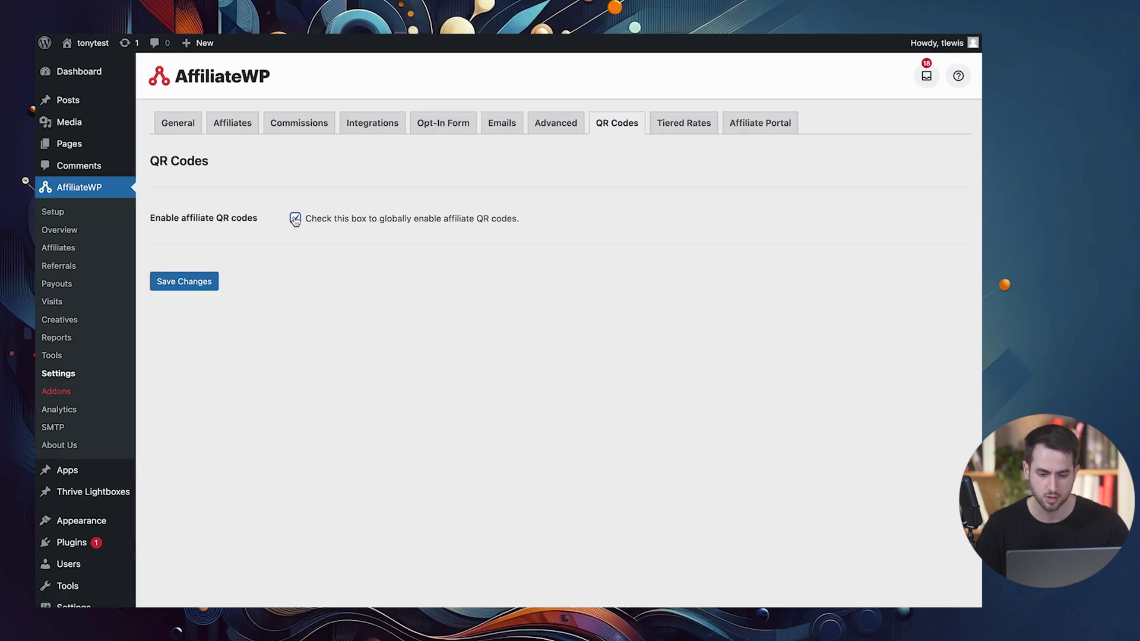
pyautogui.click(188, 283)
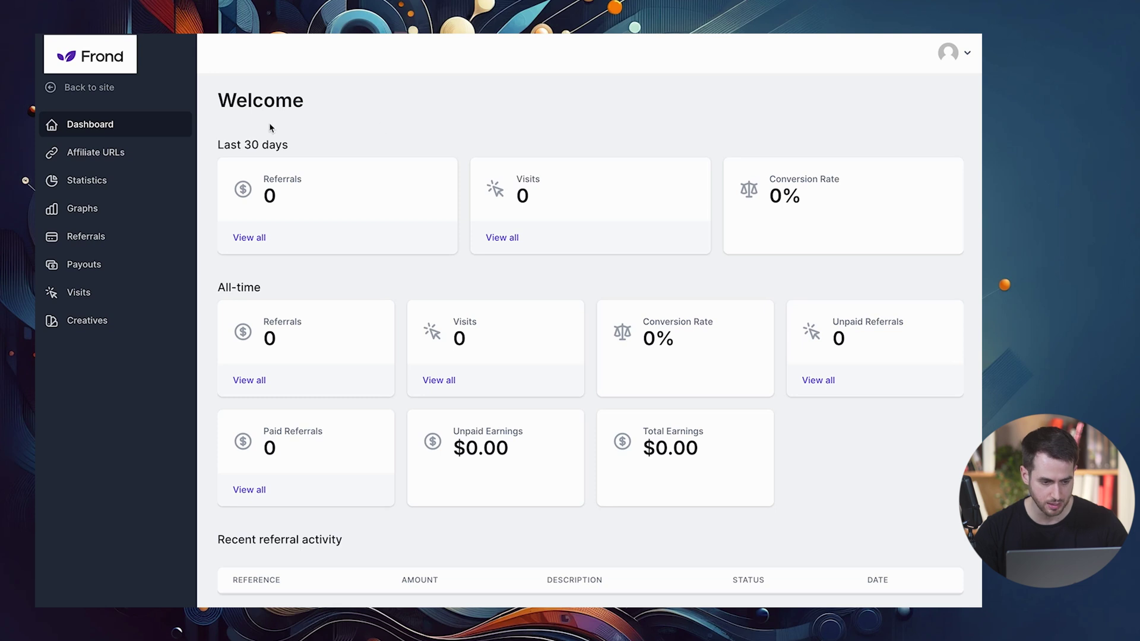
# Open the portal's Affiliate URLs page and inspect the referral link's QR code image
pyautogui.click(110, 155)
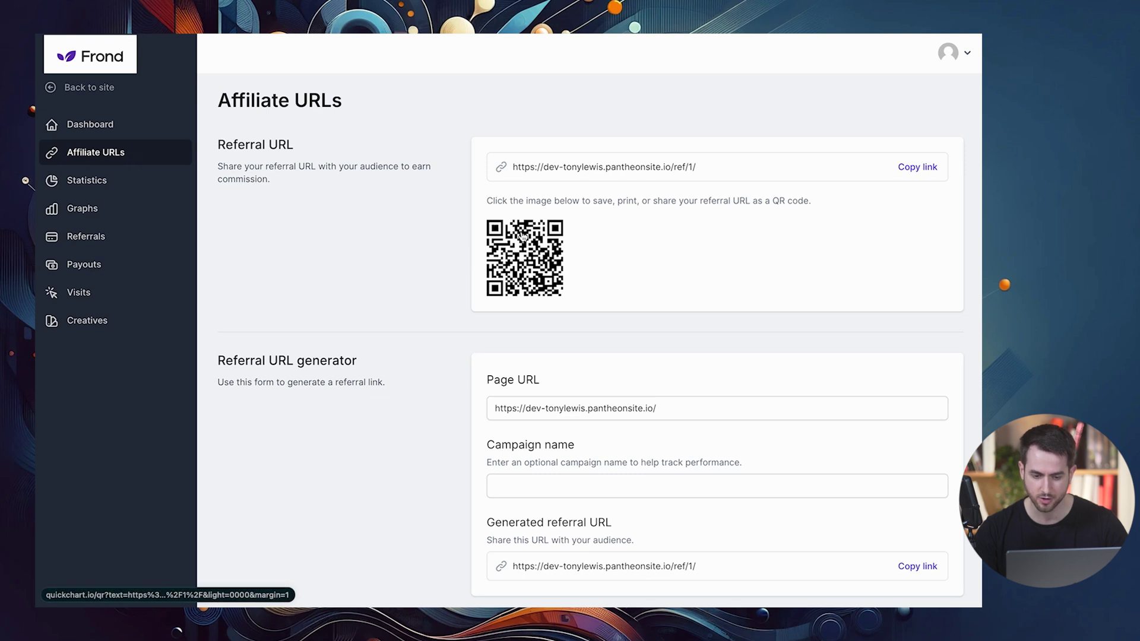
pyautogui.scroll(-1, 593, 232)
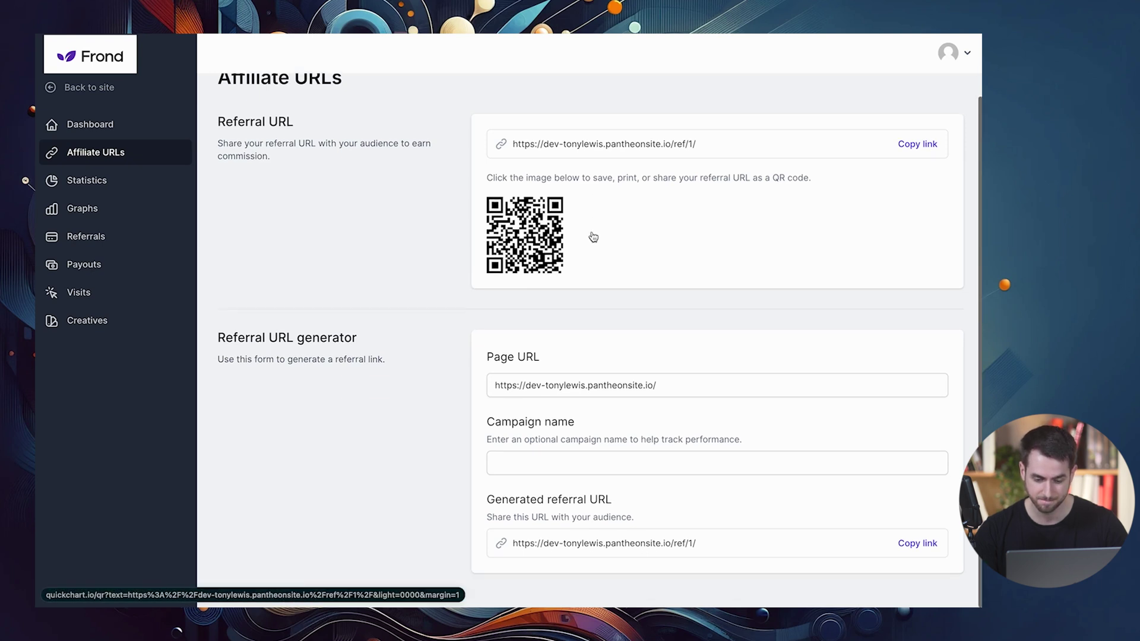
pyautogui.scroll(1, 576, 249)
pyautogui.moveTo(563, 259); pyautogui.dragTo(432, 359)
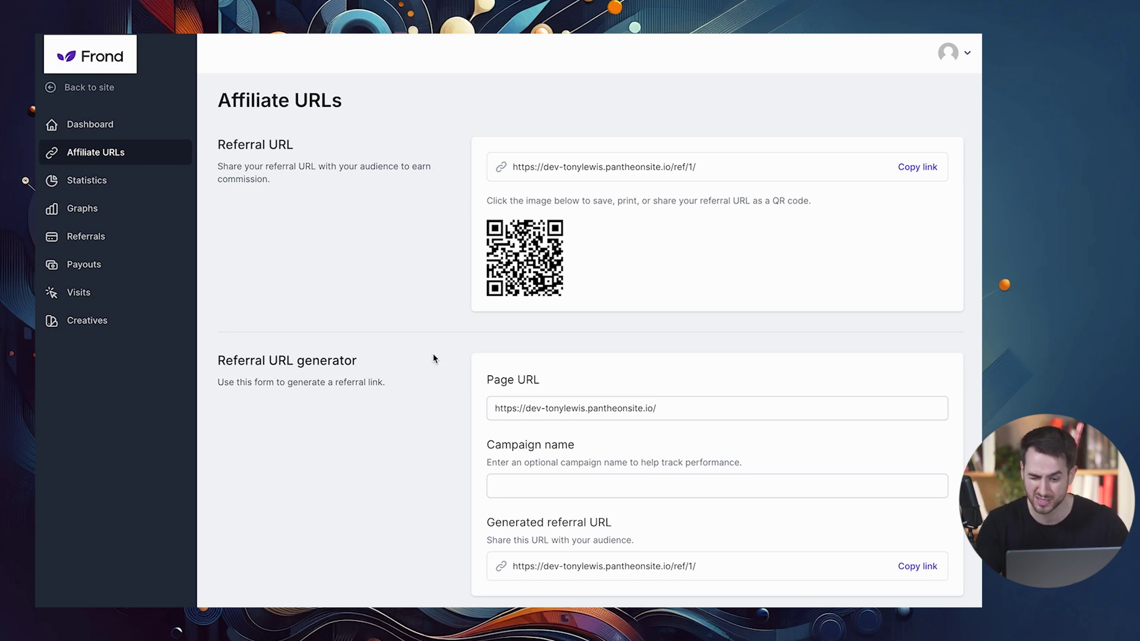
pyautogui.moveTo(521, 259); pyautogui.dragTo(436, 314)
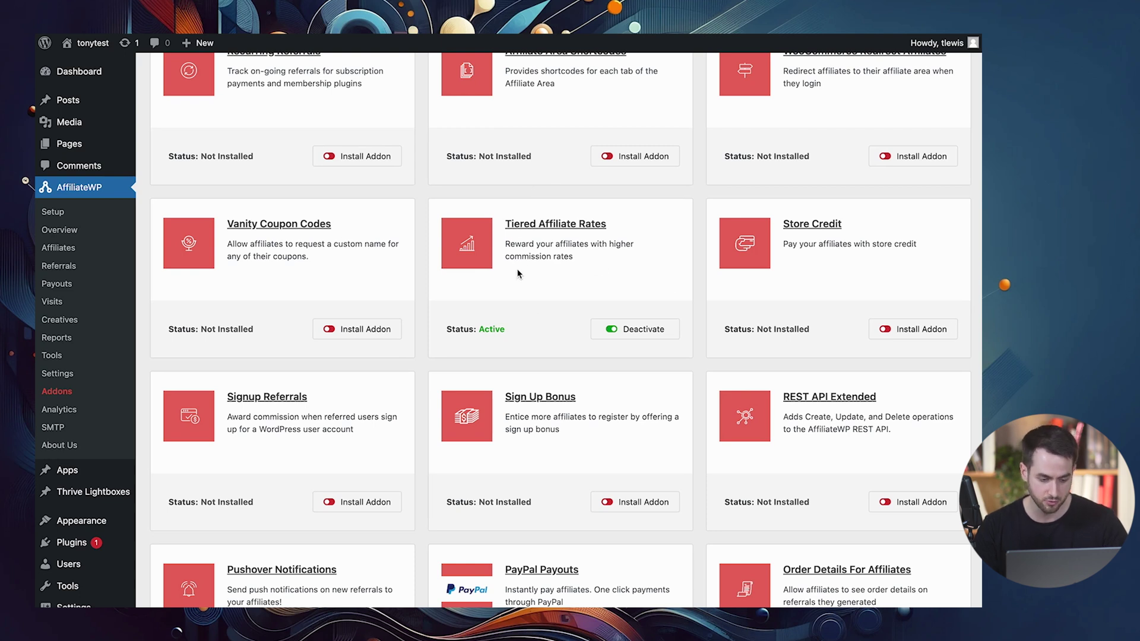
# Open the Tiered Rates settings tab and expand the blank row's Type dropdown
pyautogui.click(67, 373)
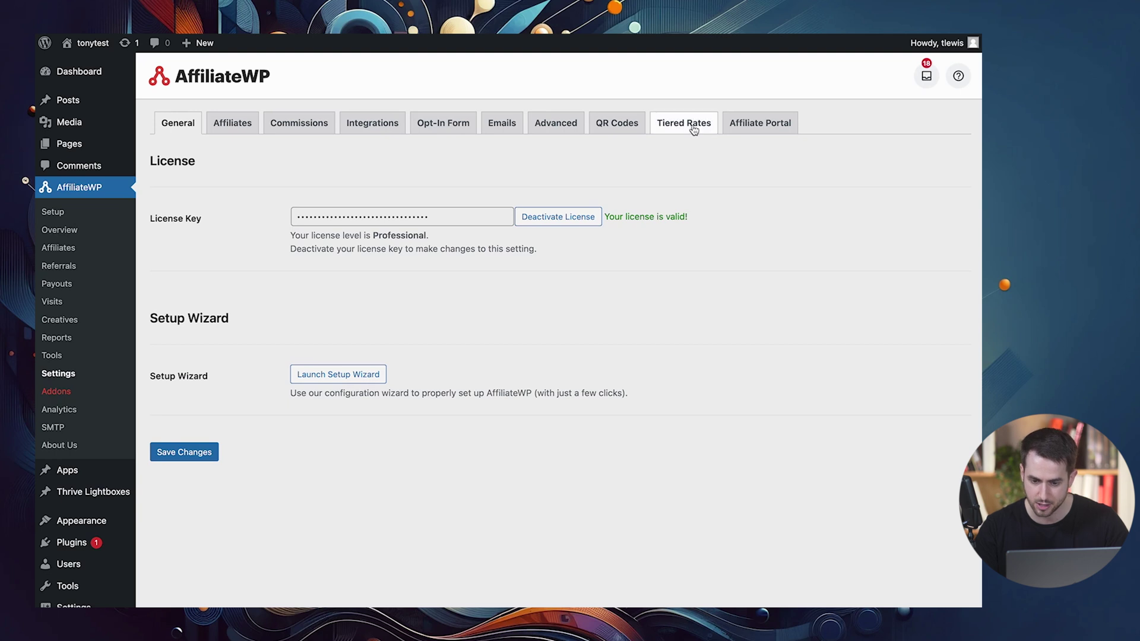
pyautogui.click(689, 128)
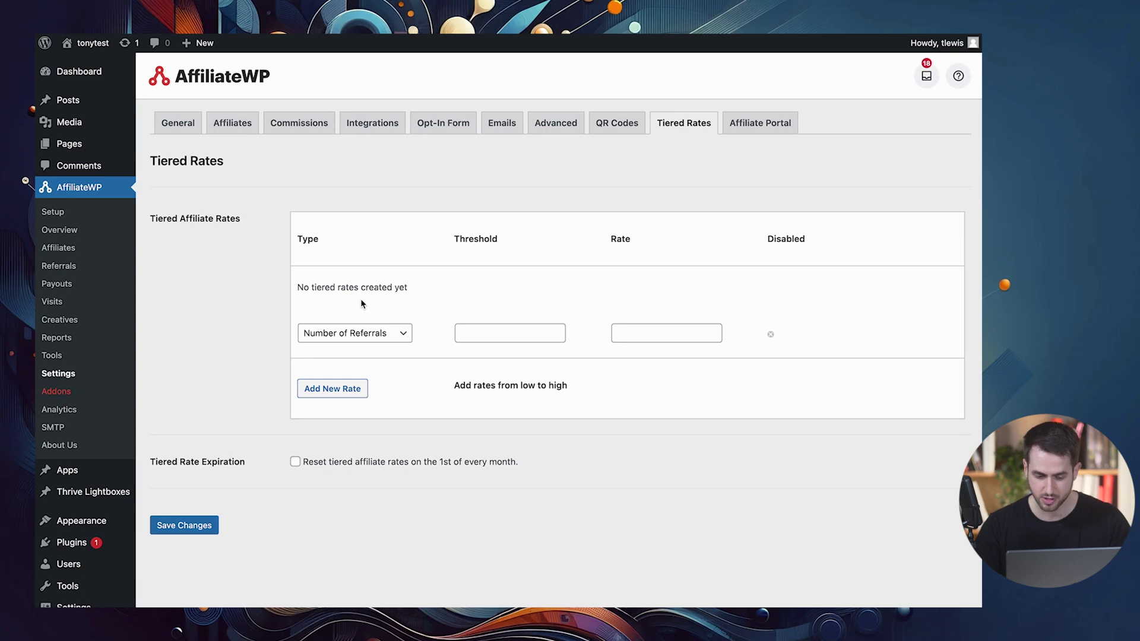
pyautogui.click(326, 333)
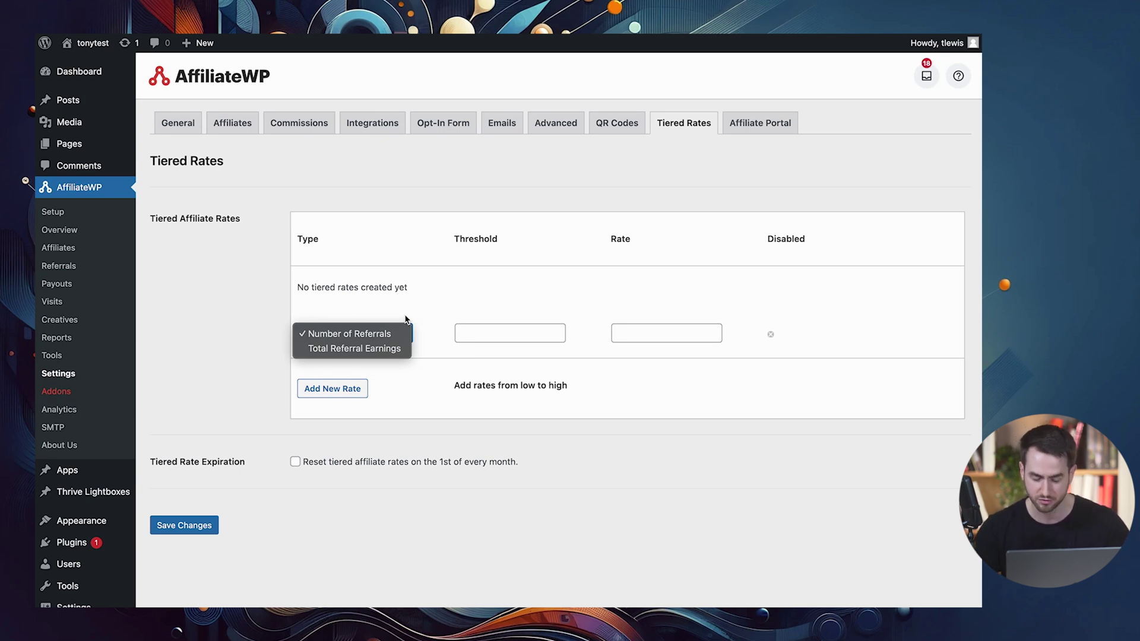
# Set the first tier to Number of Referrals, threshold 10, rate 30
pyautogui.click(484, 317)
pyautogui.click(480, 333)
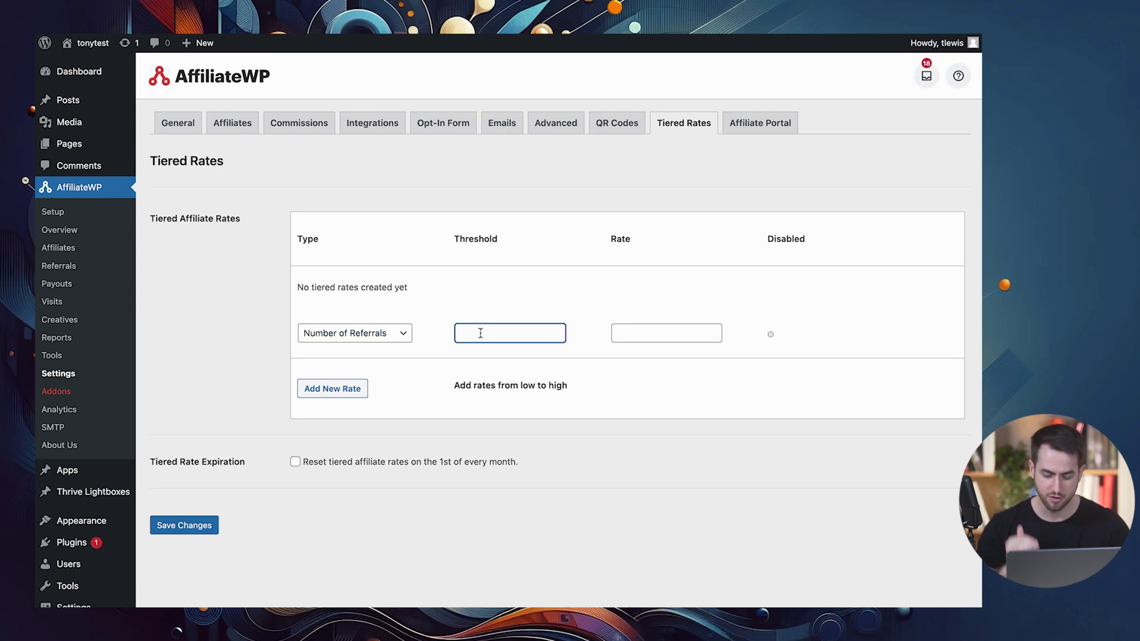
pyautogui.write('10')
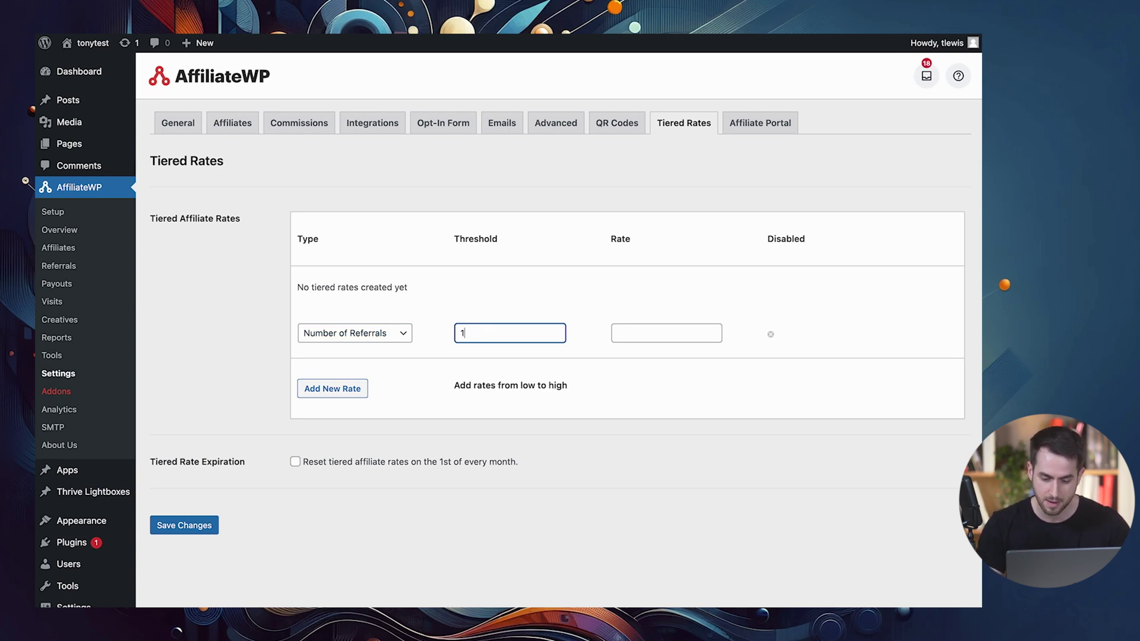
pyautogui.click(644, 334)
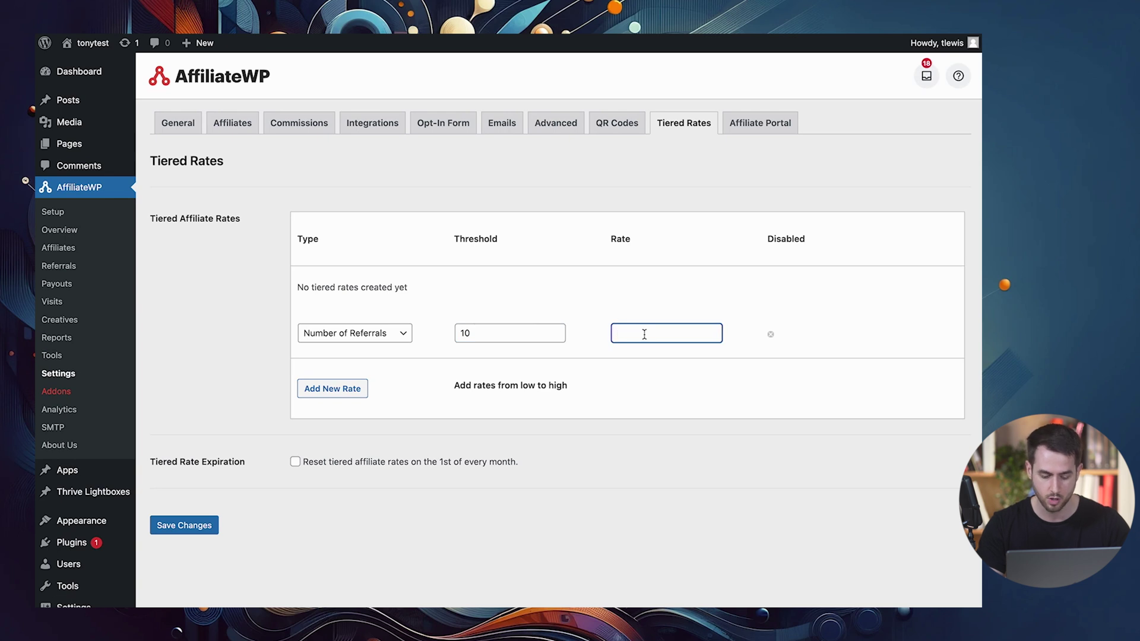
pyautogui.write('30')
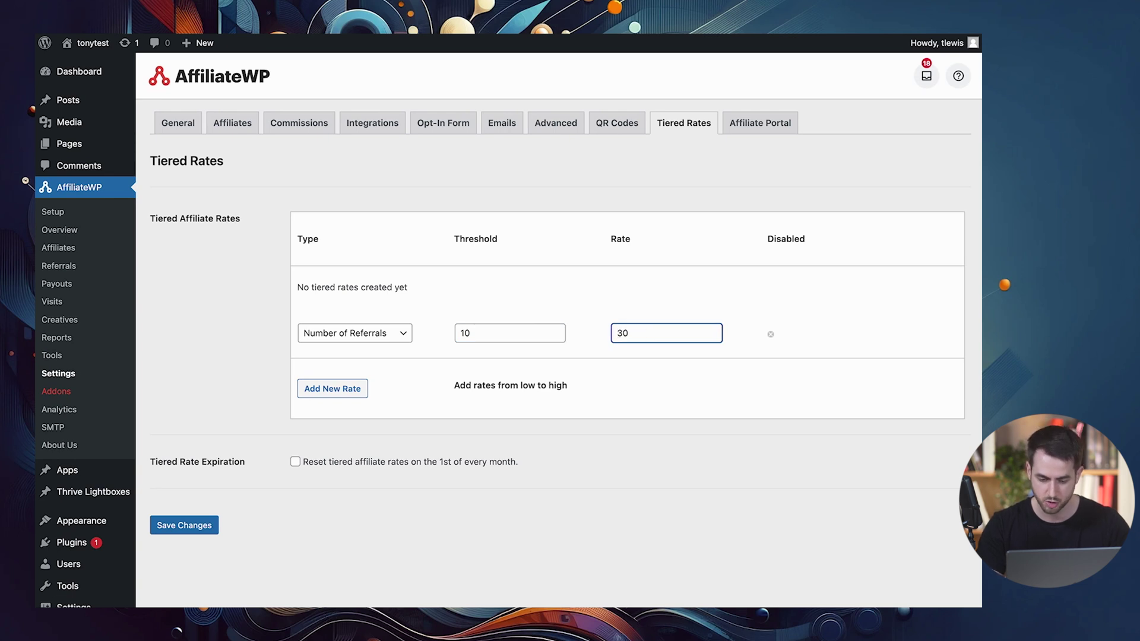
# Add a second tier: Number of Referrals, threshold 15, rate 35
pyautogui.click(348, 389)
pyautogui.click(372, 389)
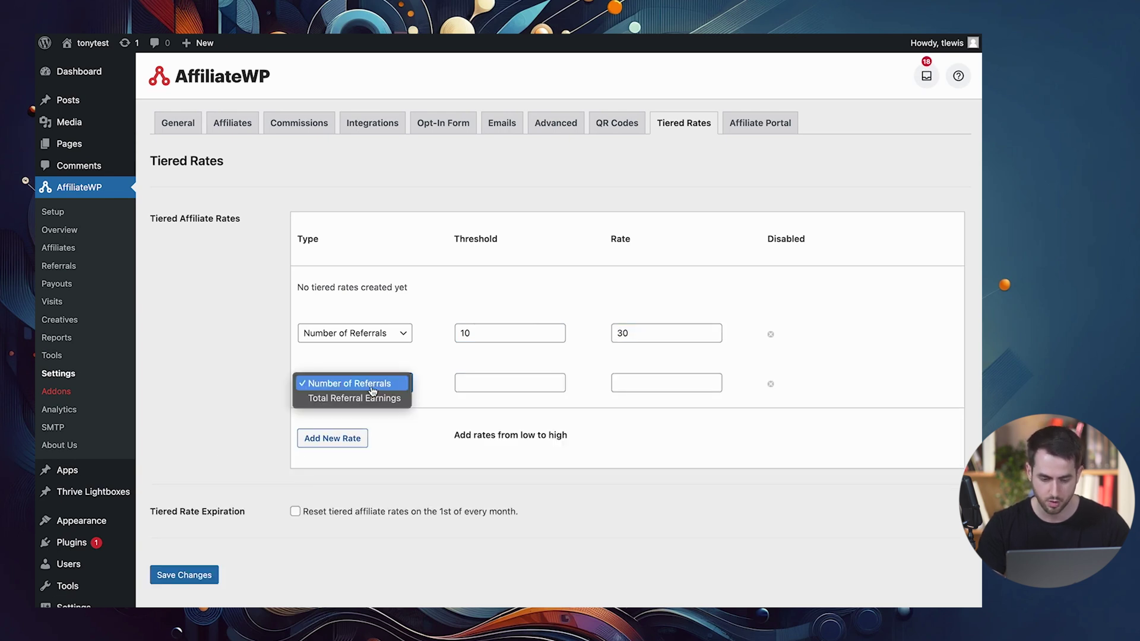
pyautogui.click(372, 389)
pyautogui.click(479, 385)
pyautogui.write('1')
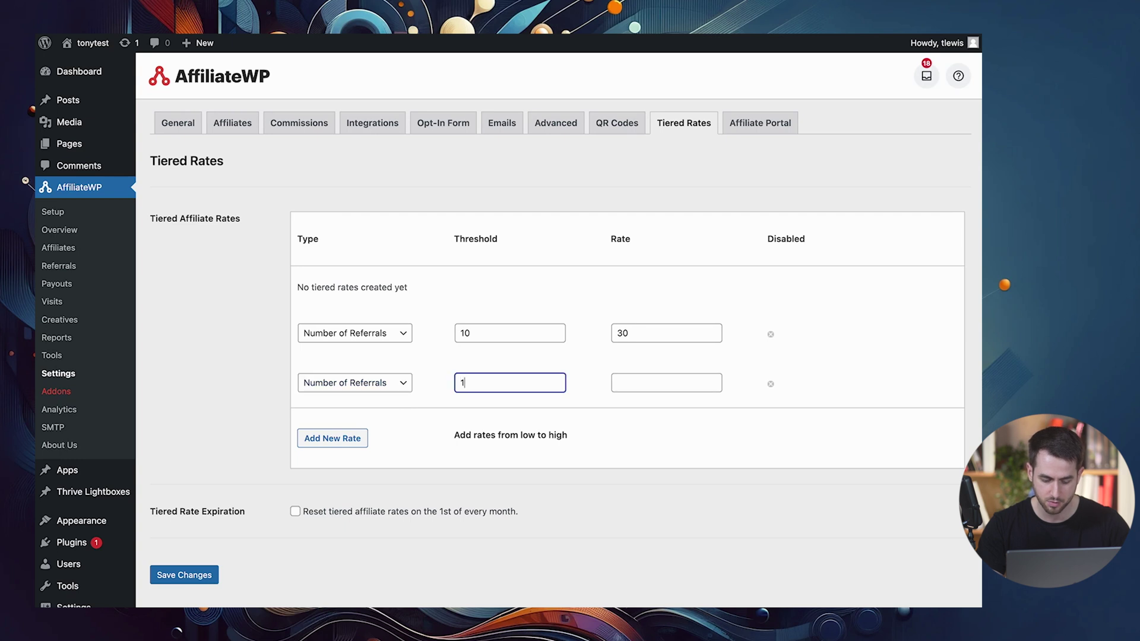
pyautogui.write('5')
pyautogui.click(638, 391)
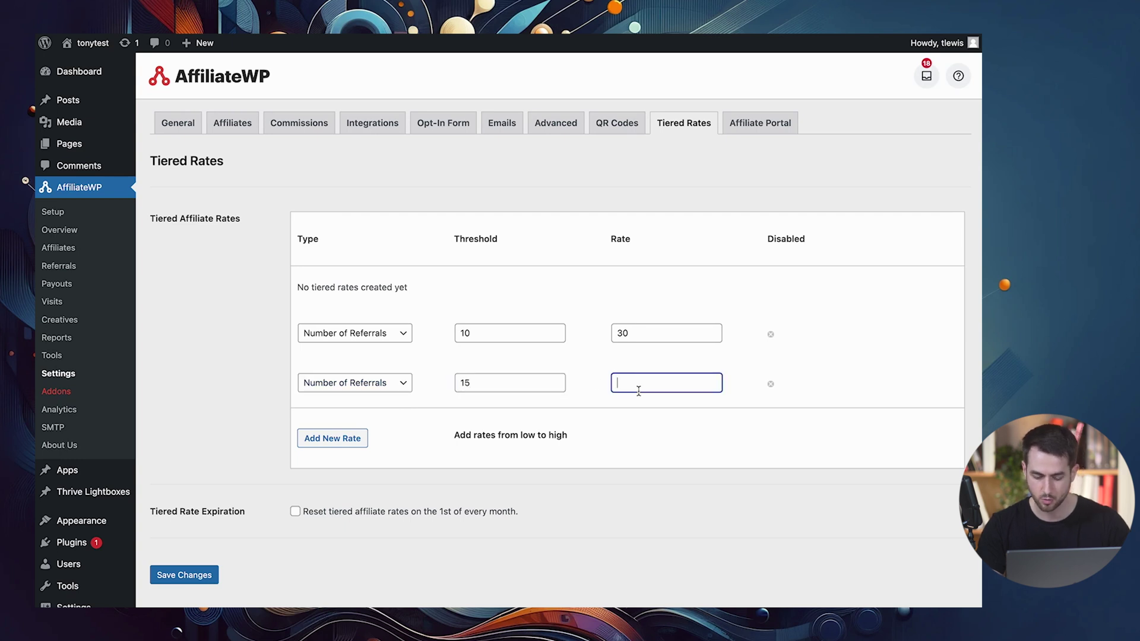
pyautogui.write('35')
pyautogui.click(639, 424)
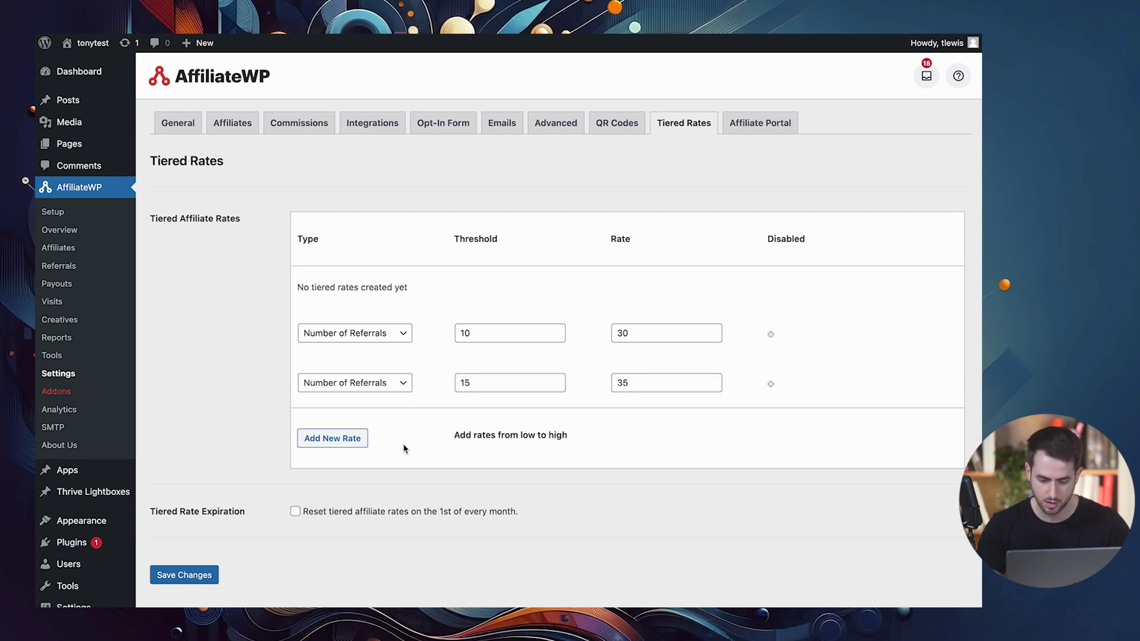
# Add a third tier: Total Referral Earnings, threshold 30, rate 50
pyautogui.click(329, 447)
pyautogui.click(361, 433)
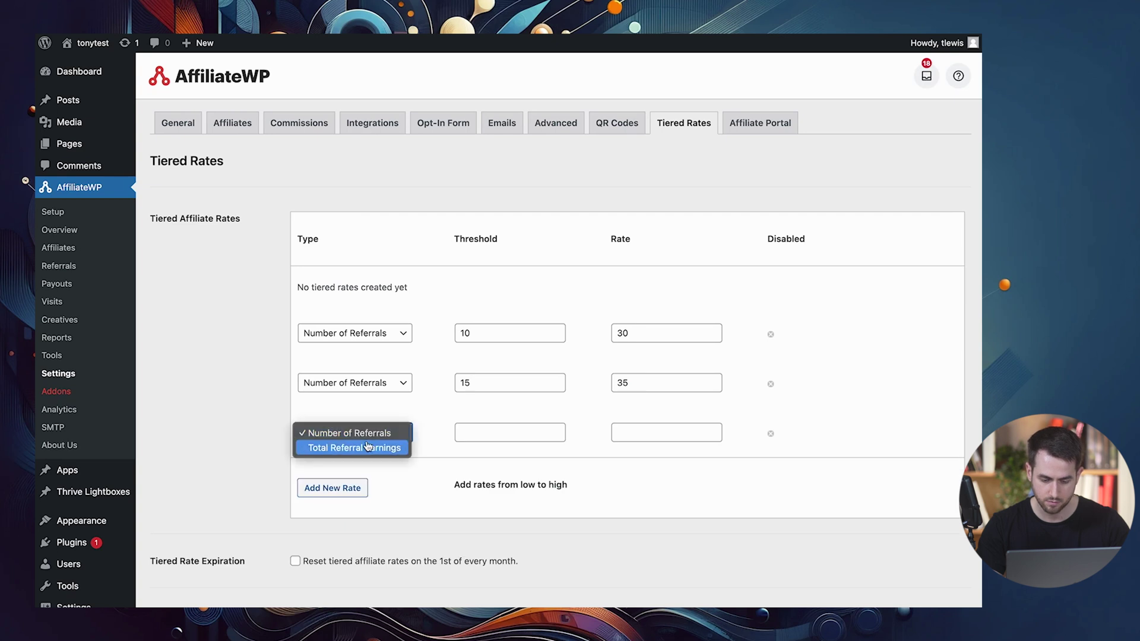
pyautogui.click(344, 377)
pyautogui.click(478, 436)
pyautogui.write('30')
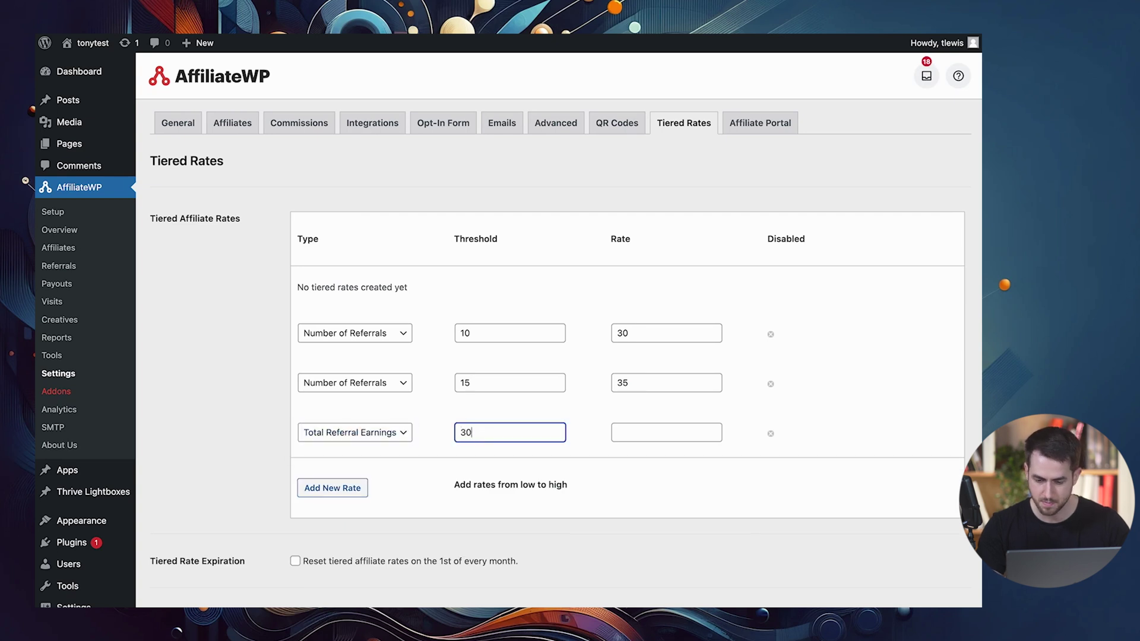
pyautogui.click(631, 438)
pyautogui.write('50')
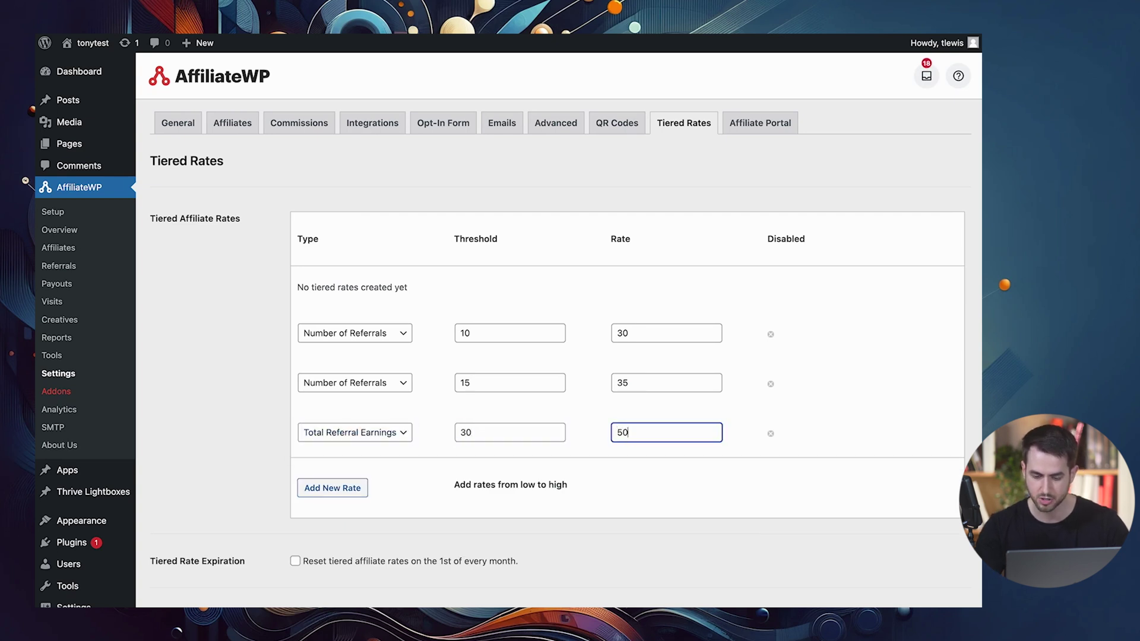
pyautogui.click(944, 326)
pyautogui.scroll(-5, 188, 543)
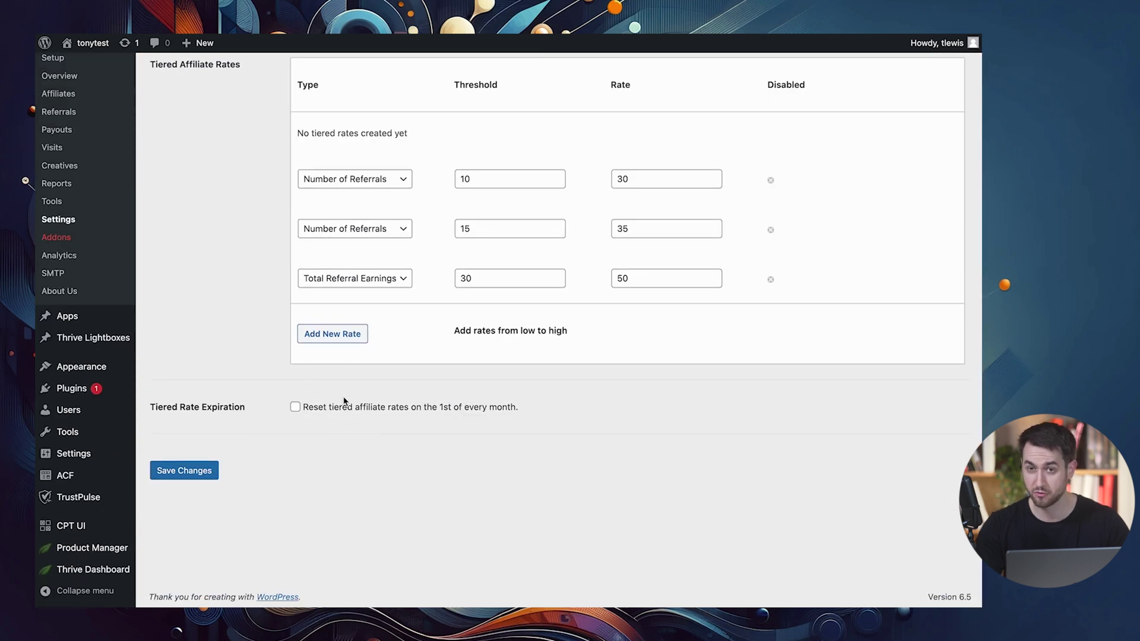
pyautogui.scroll(4, 344, 403)
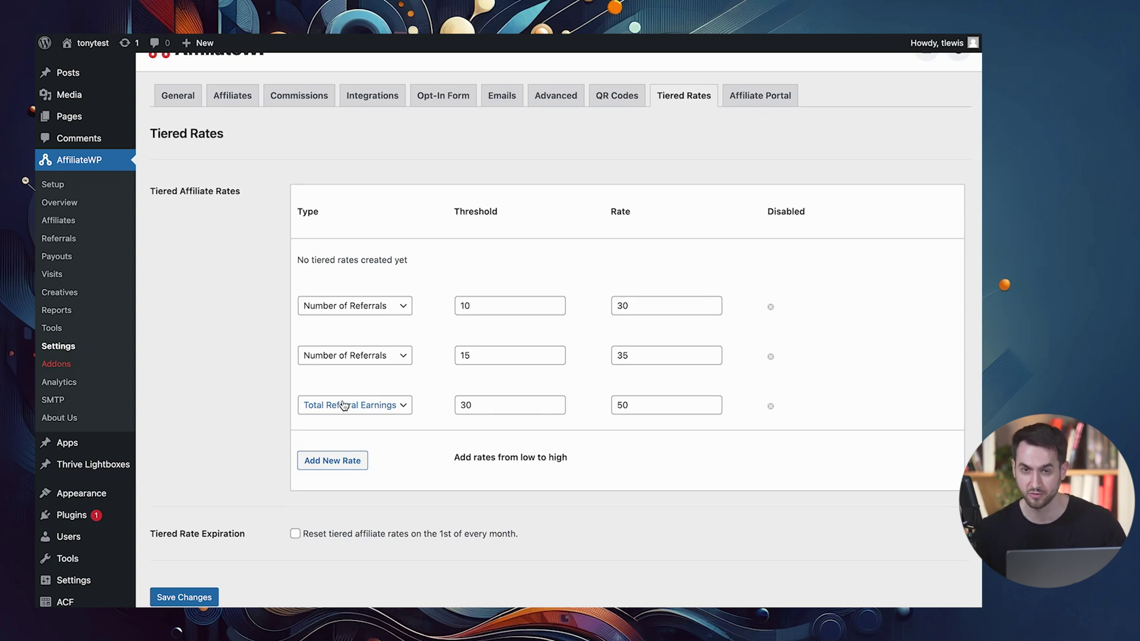
pyautogui.scroll(-2, 343, 405)
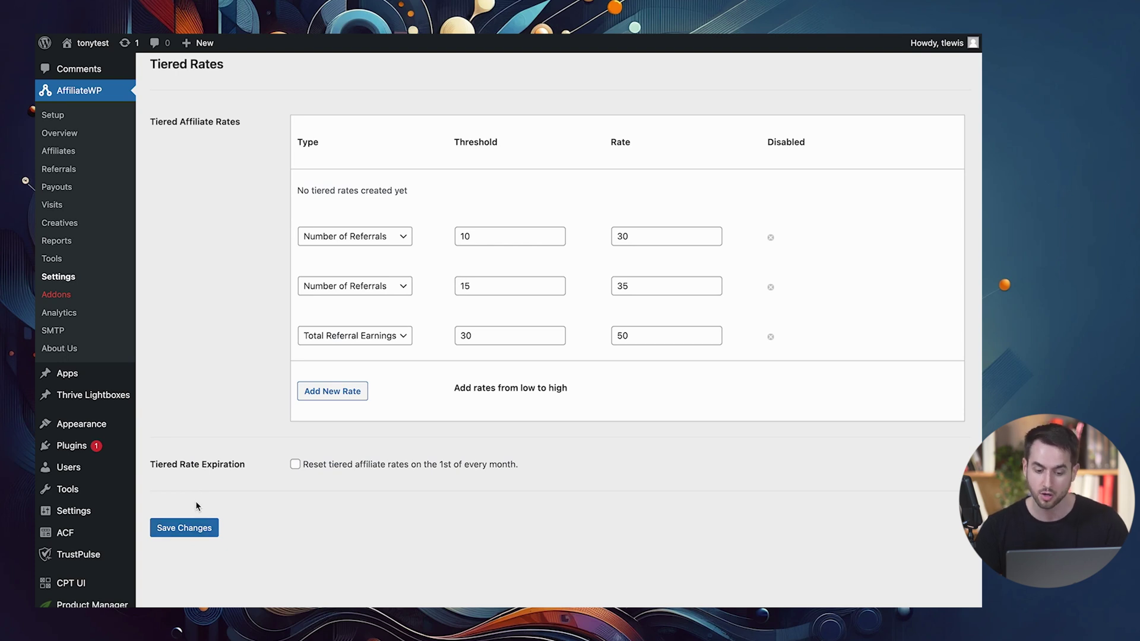
pyautogui.scroll(2, 196, 506)
pyautogui.scroll(-2, 197, 506)
pyautogui.scroll(2, 196, 506)
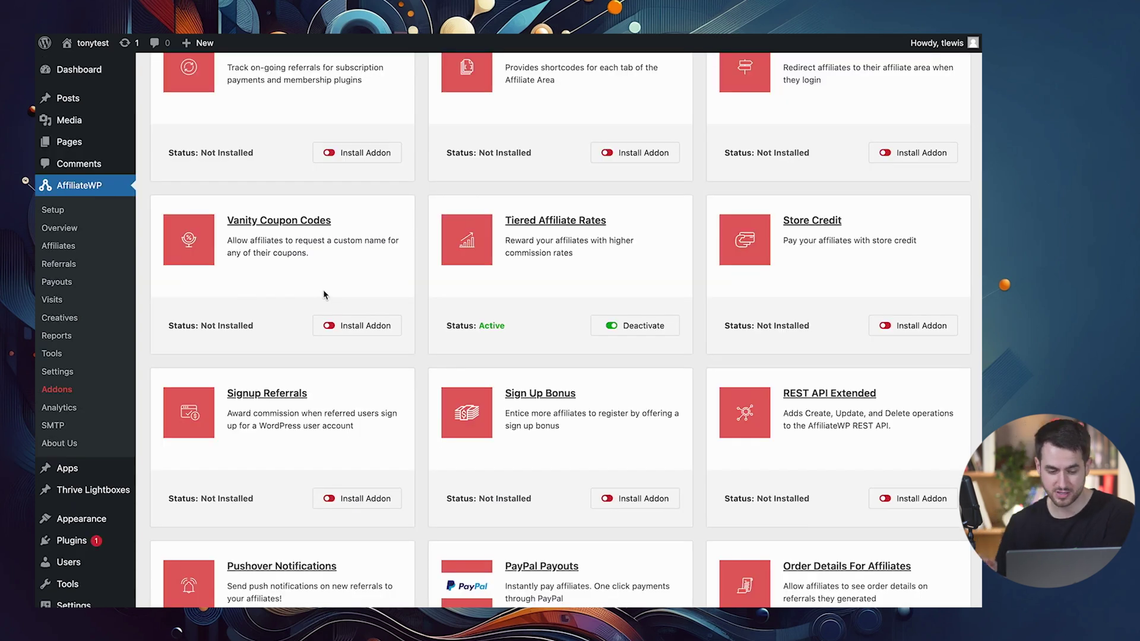
# Scroll through the addon cards, noting Tiered Affiliate Rates active and Leaderboard, PayPal Payouts, Signup Referrals not installed
pyautogui.scroll(-6, 324, 294)
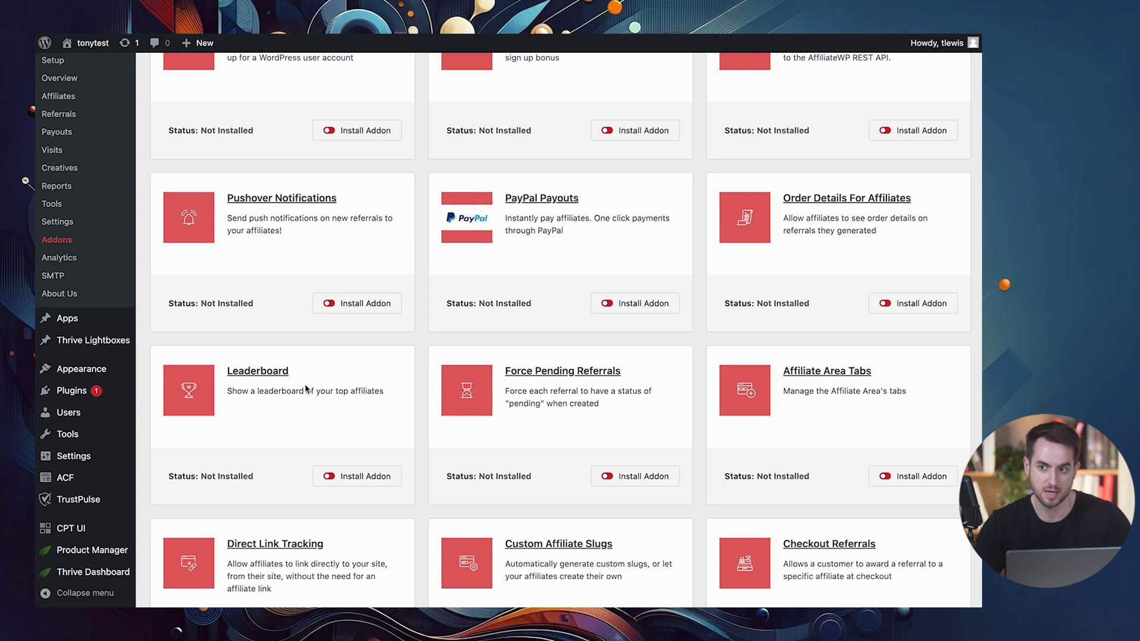
pyautogui.scroll(3, 305, 389)
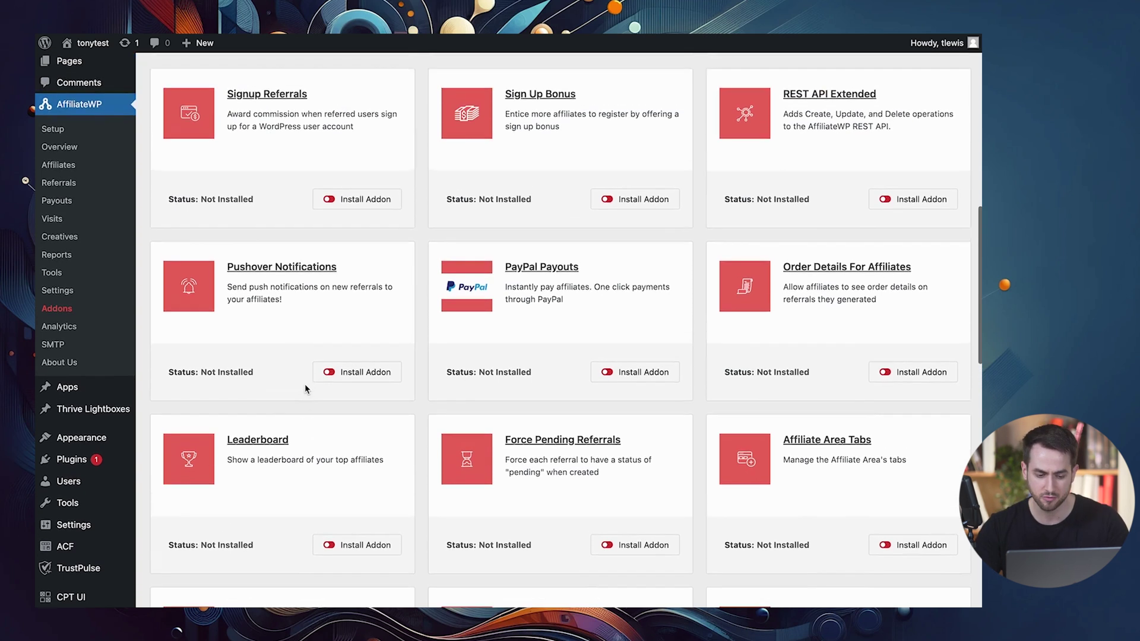
pyautogui.scroll(5, 401, 205)
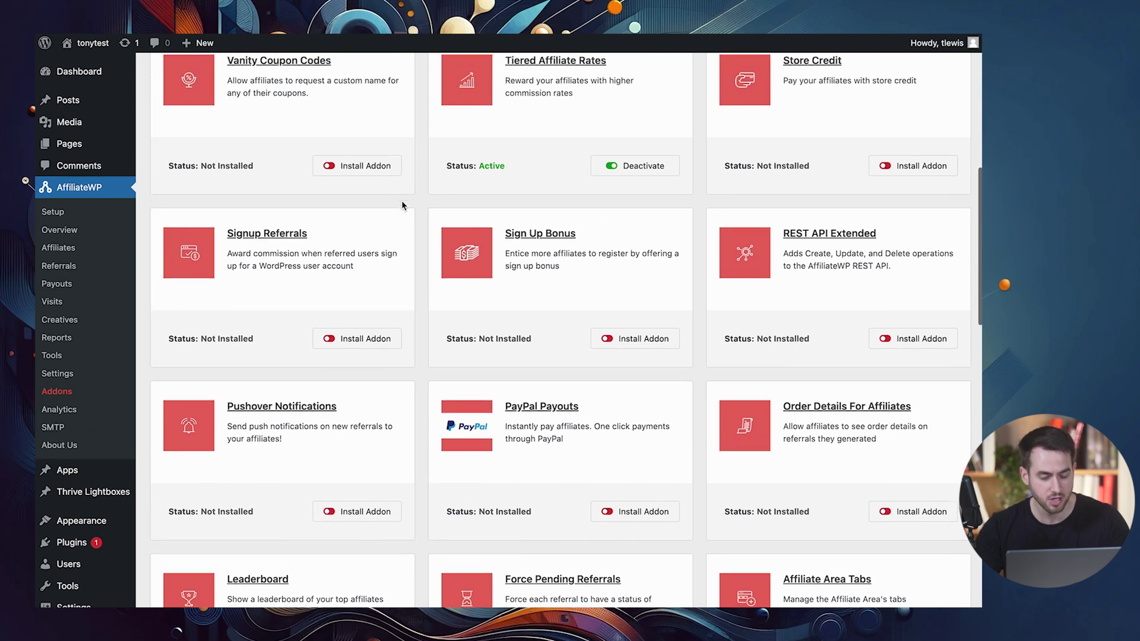